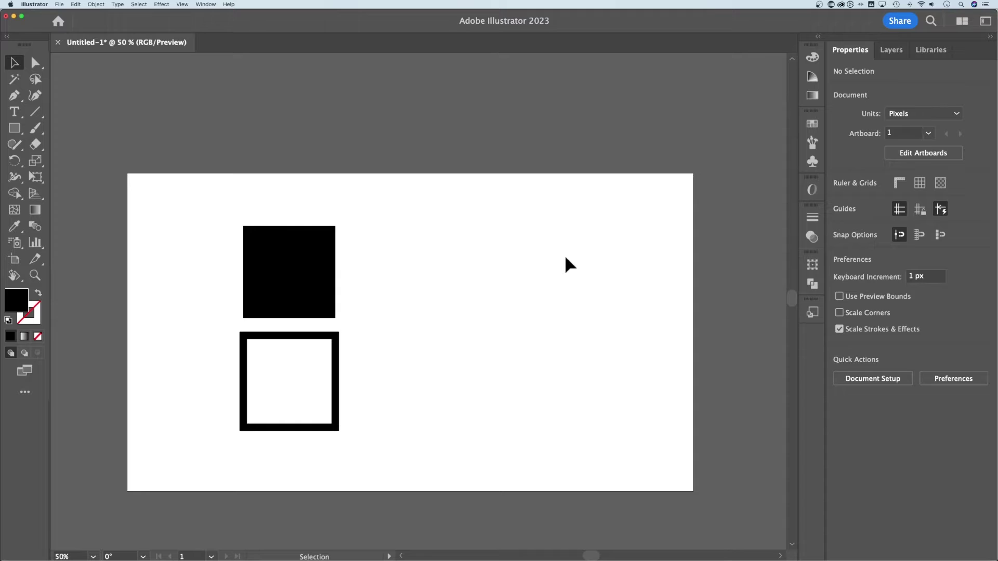
Reset the upper black square to the default fill and stroke, swap the two colors, and set its stroke to none.
left_click(310, 258)
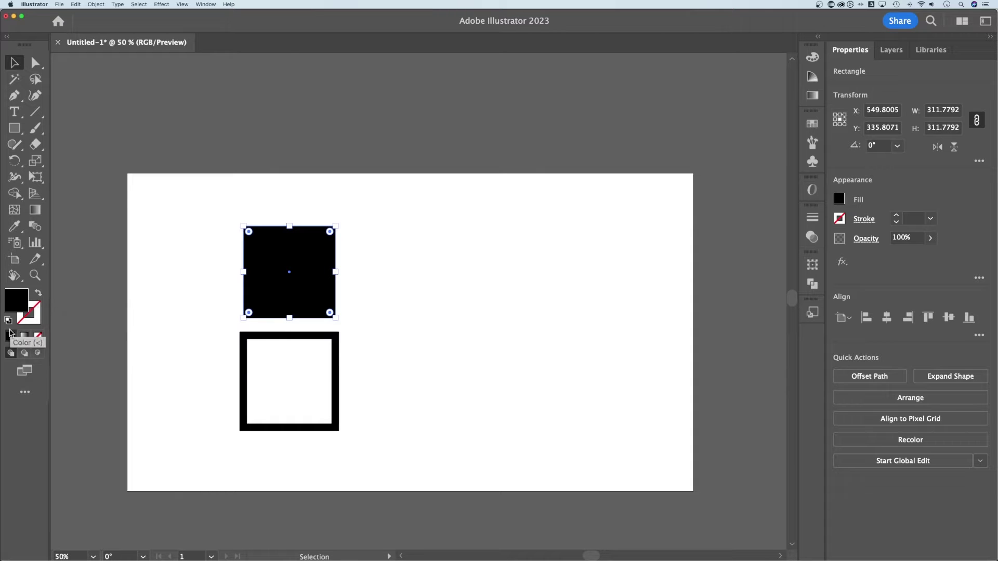
left_click(37, 312)
left_click(9, 321)
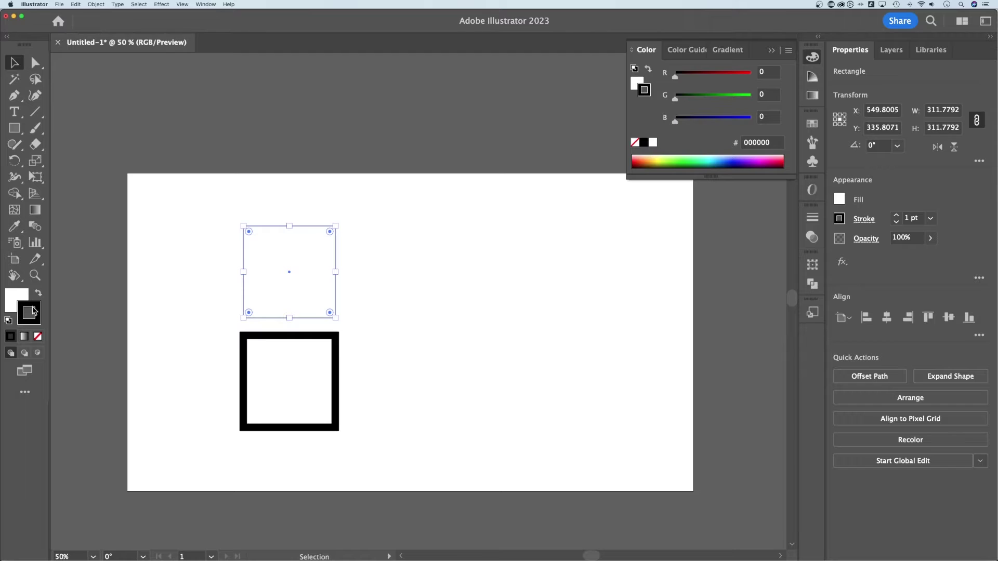
left_click(36, 294)
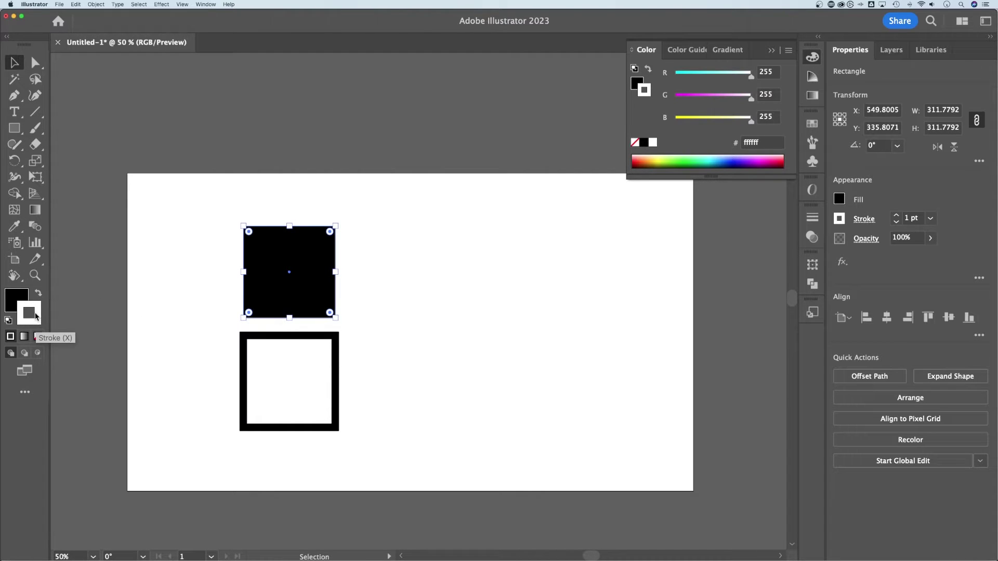
left_click(22, 295)
left_click(34, 311)
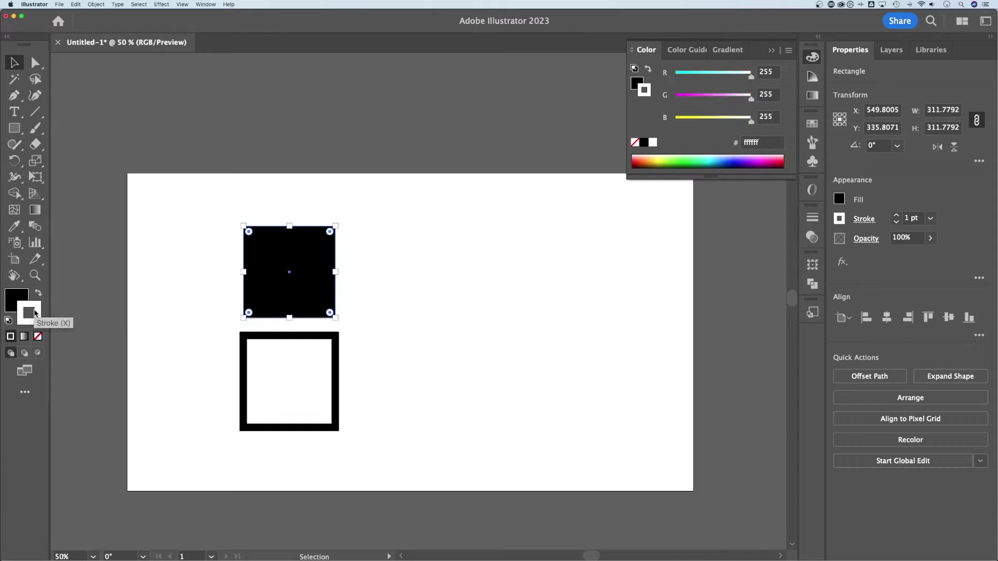
left_click(38, 337)
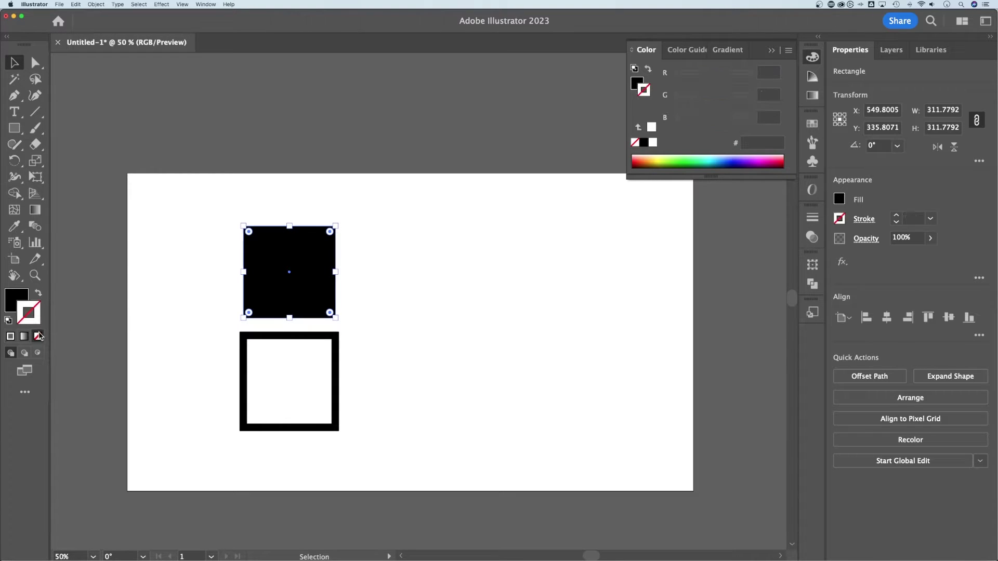
Set the upper square's fill to red #d64141 with the Color Picker and deselect it.
left_click(16, 301)
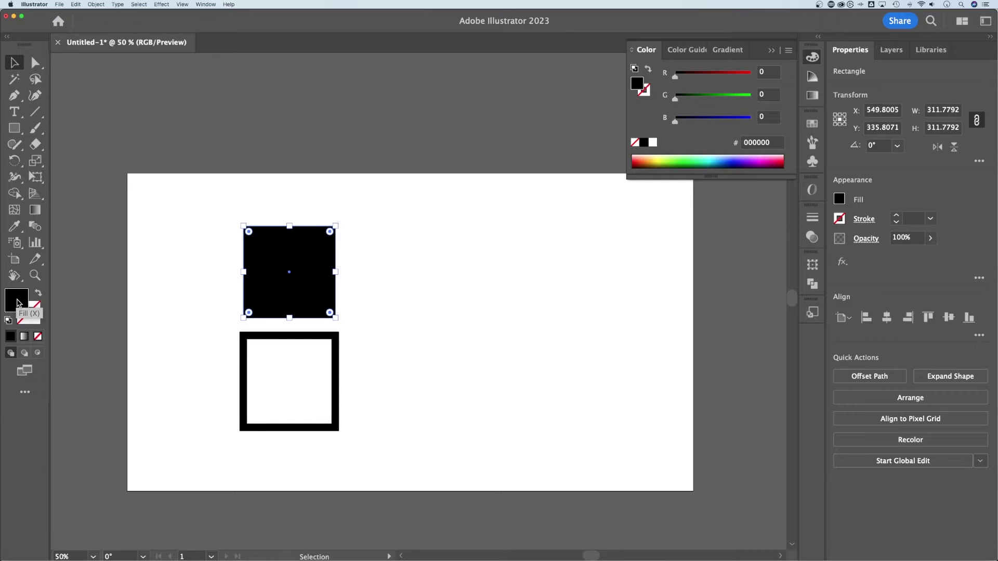
double_click(16, 301)
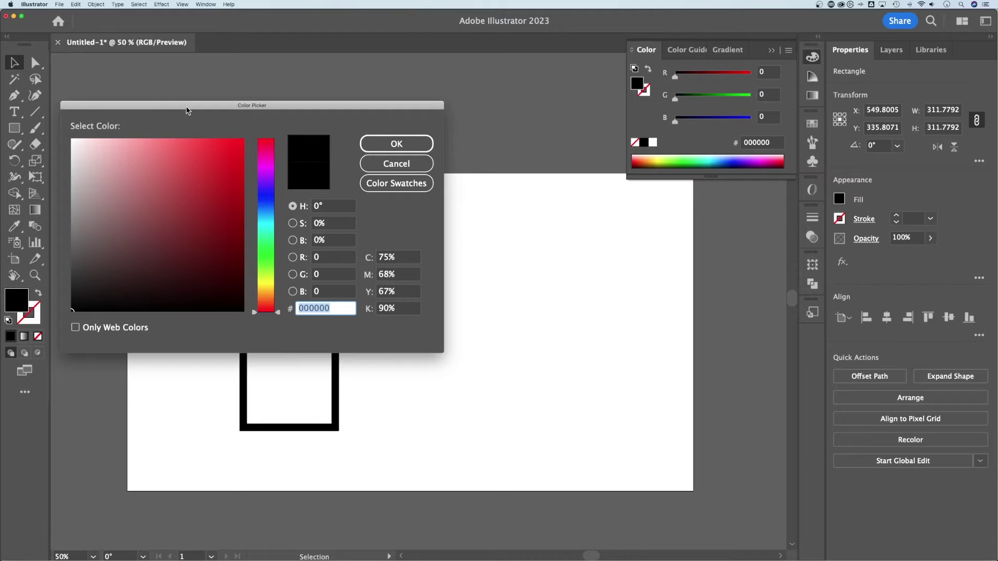
left_click_drag(186, 110, 506, 224)
left_click(512, 279)
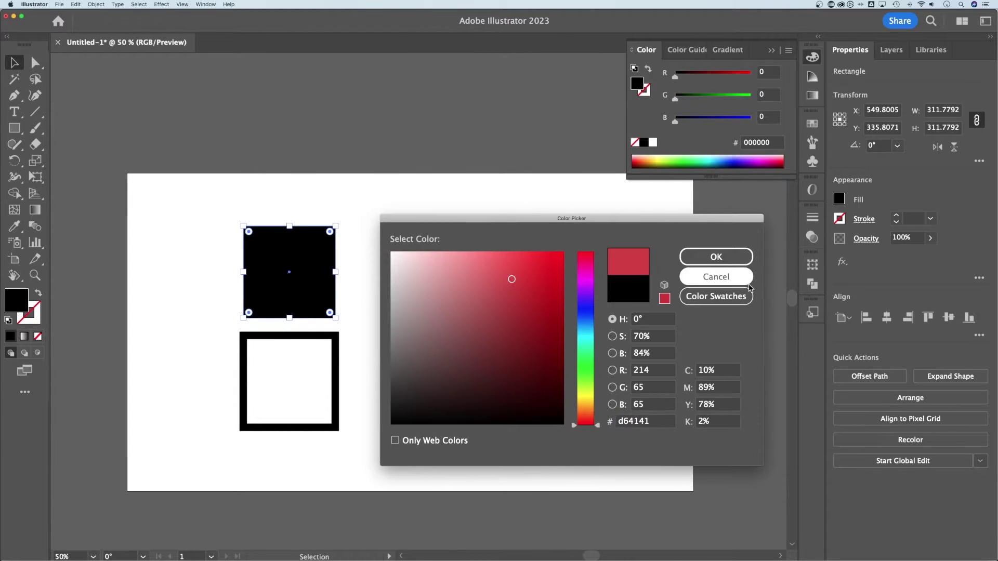
left_click(724, 257)
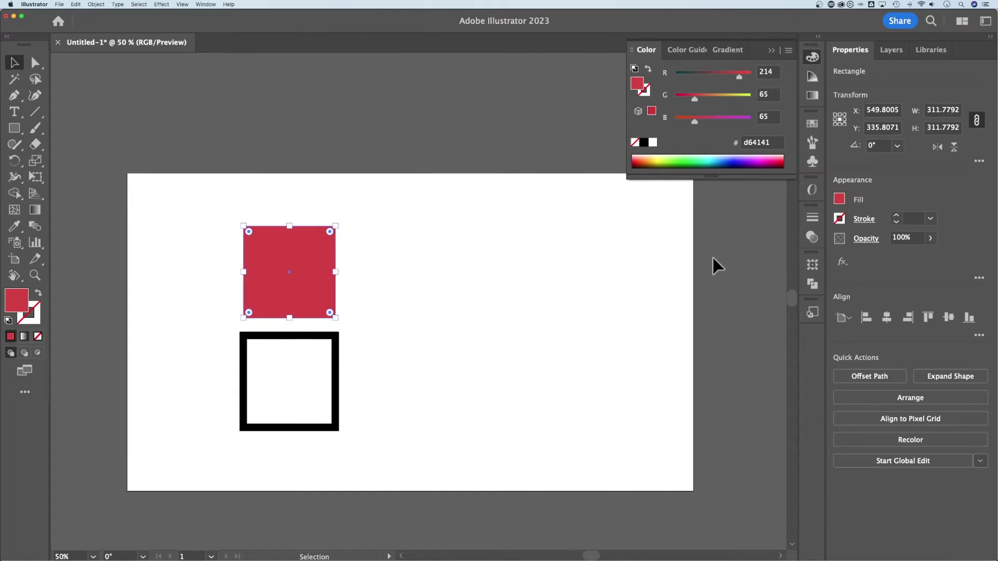
left_click(378, 262)
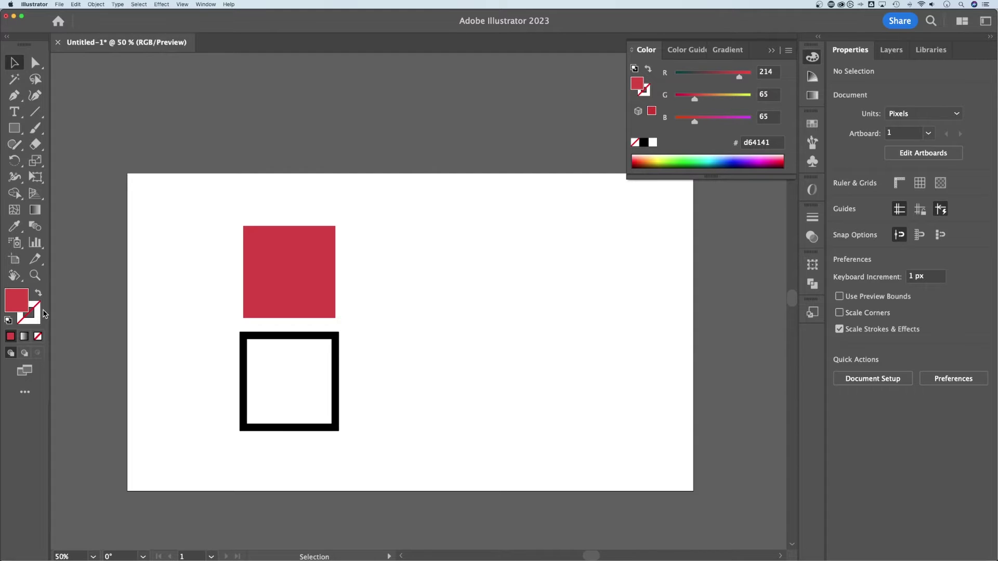
Draw an ellipse about 425 by 273 px beside the red square, filled with blue #4262d3 and without a stroke.
left_click(14, 128)
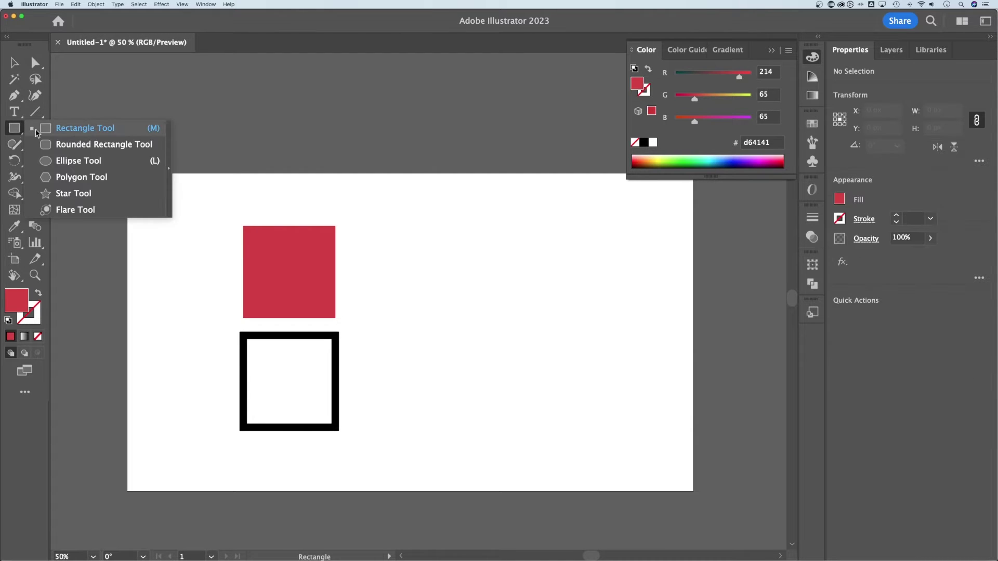
left_click(76, 161)
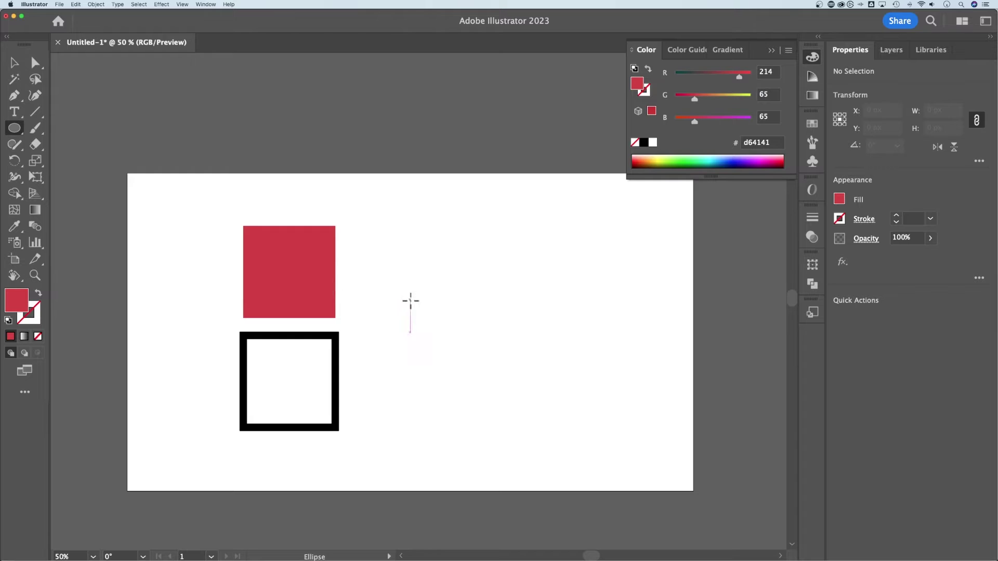
double_click(18, 302)
left_click(587, 316)
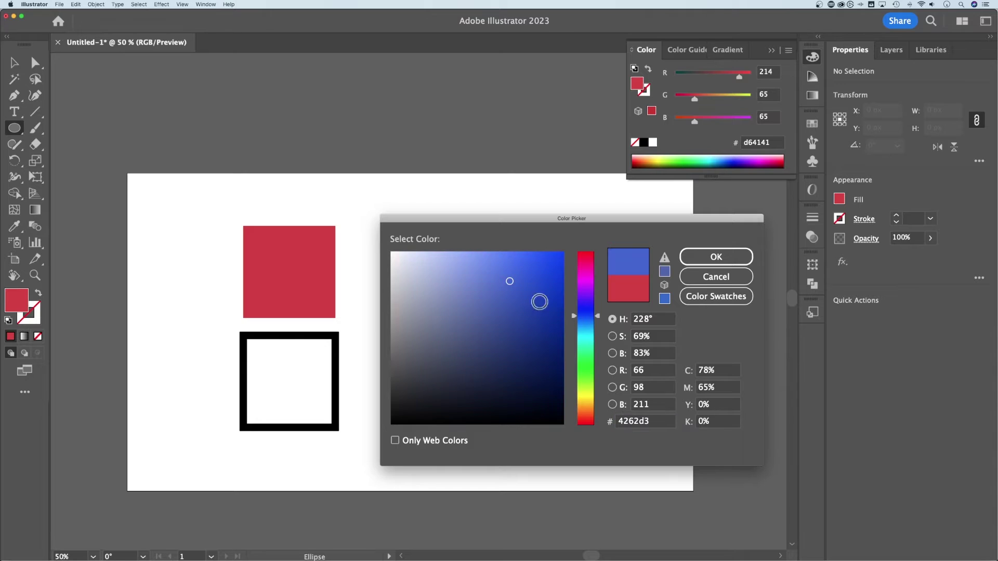
left_click(739, 257)
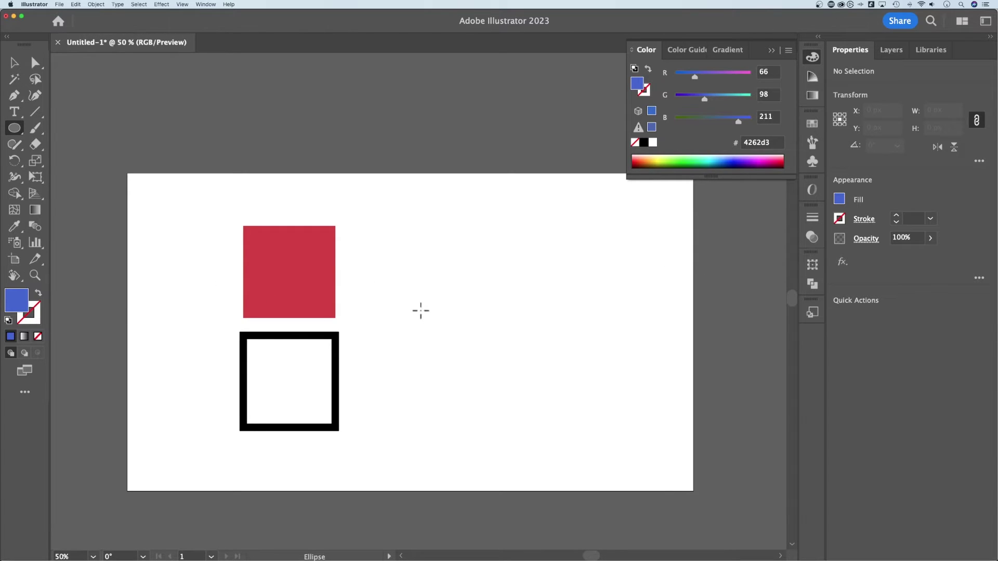
left_click_drag(421, 311, 546, 227)
Change the stroke color of the outlined lower square to magenta #ec1cf2 with the Color Picker.
left_click(14, 62)
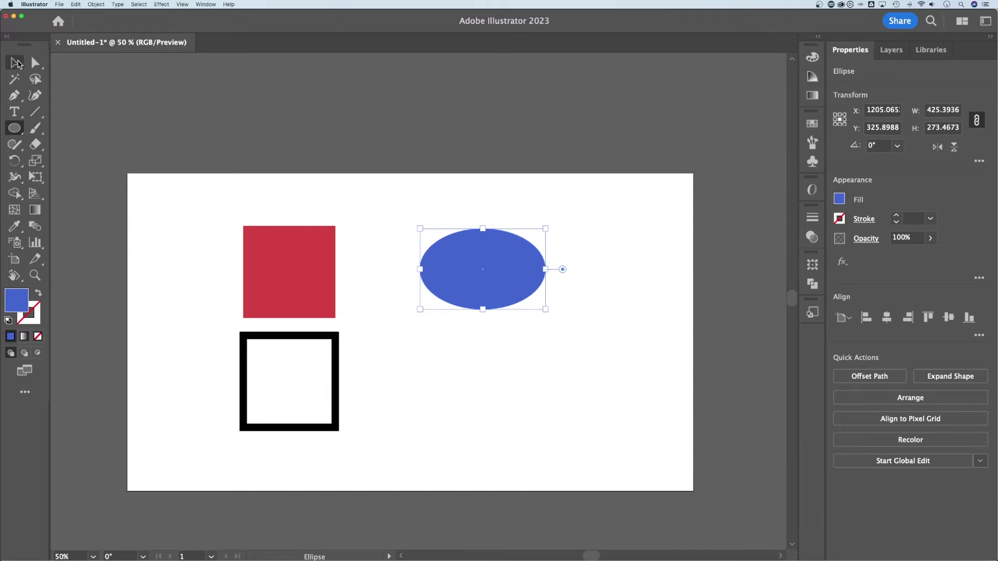
left_click_drag(388, 365, 213, 447)
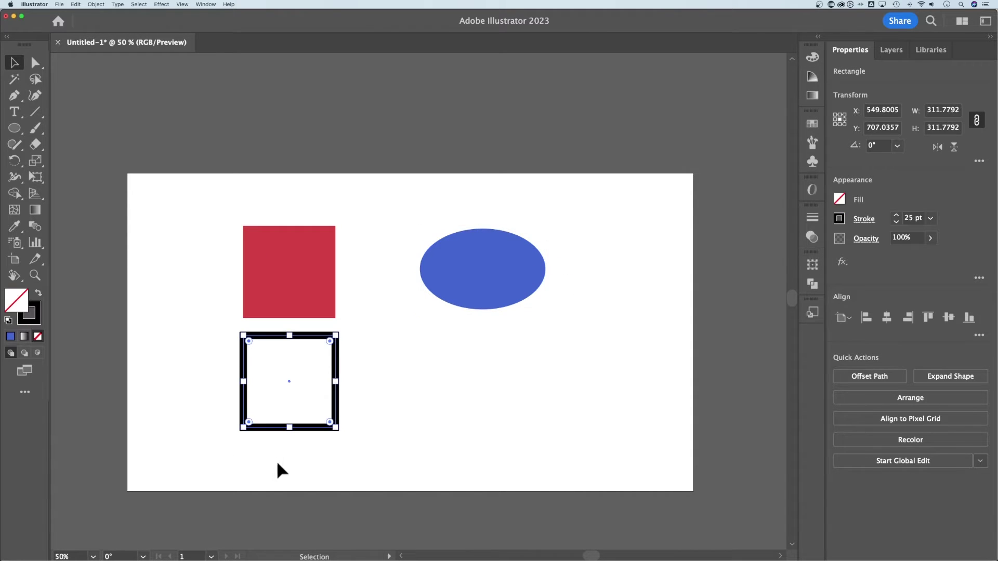
left_click(33, 317)
double_click(33, 316)
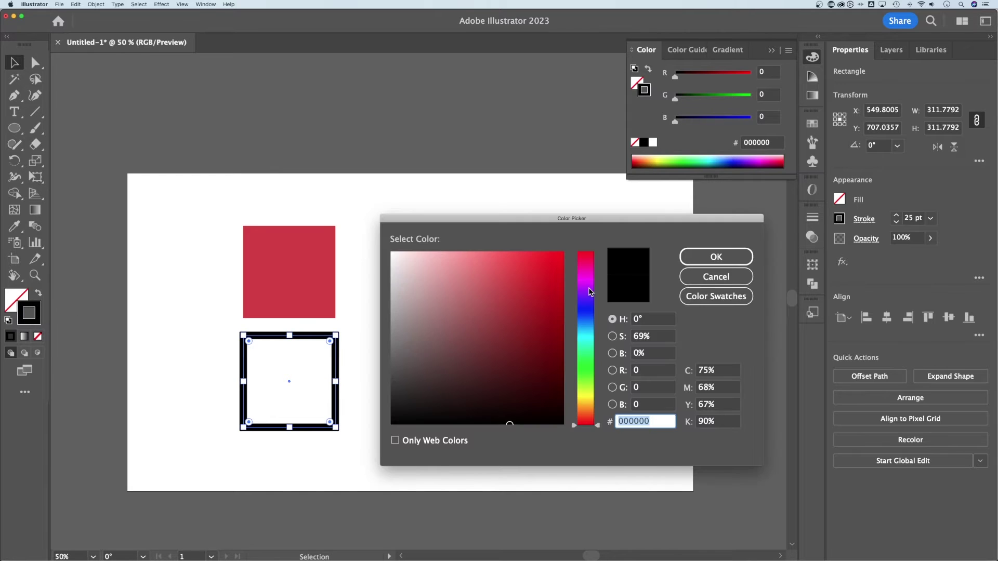
left_click(590, 282)
left_click(545, 260)
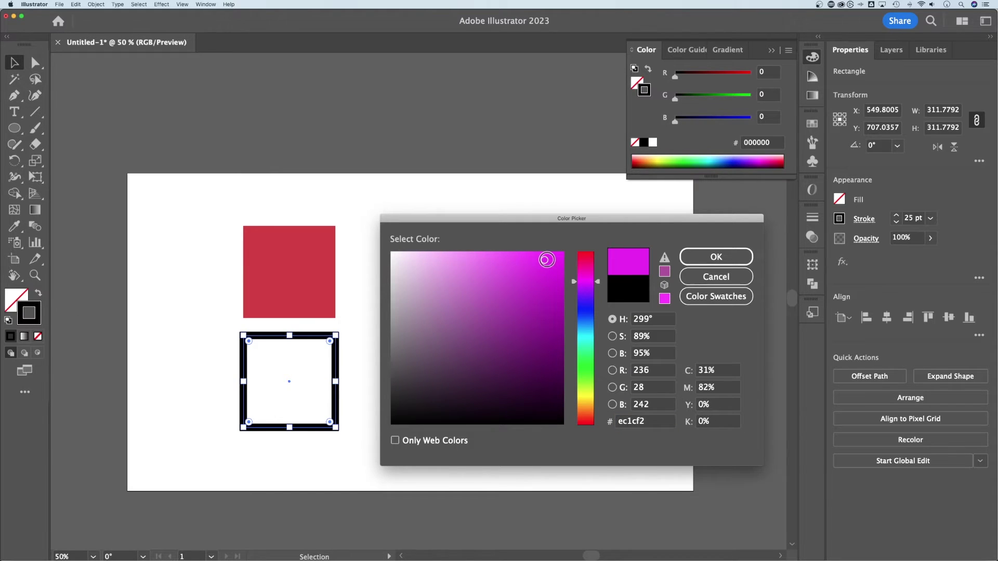
left_click(704, 258)
mouse_move(379, 370)
left_mouse_down()
mouse_move(399, 381)
mouse_move(317, 419)
left_mouse_up()
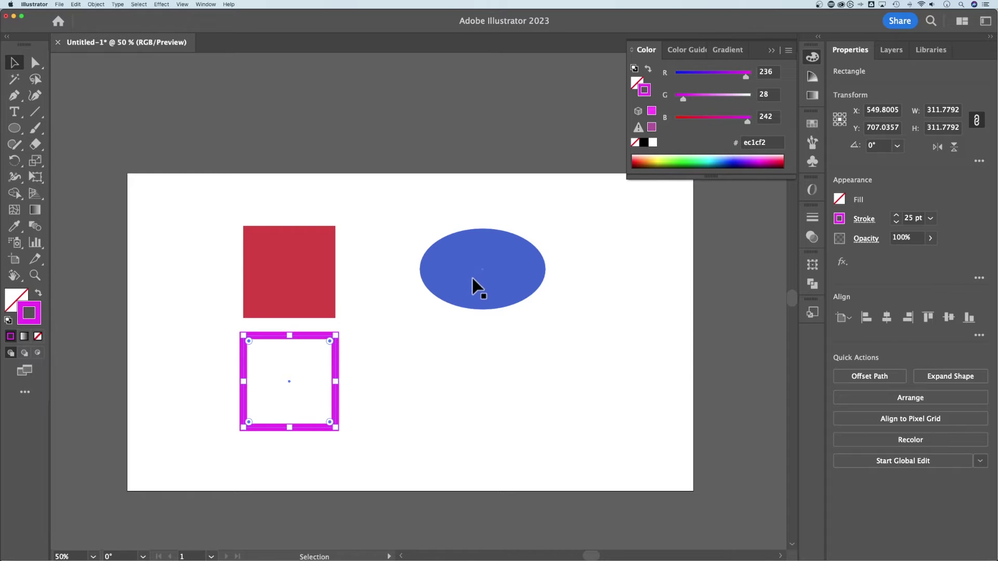
Adjust the ellipse's fill with the RGB sliders and pick bright green #6dff2e from the color spectrum.
left_click(486, 286)
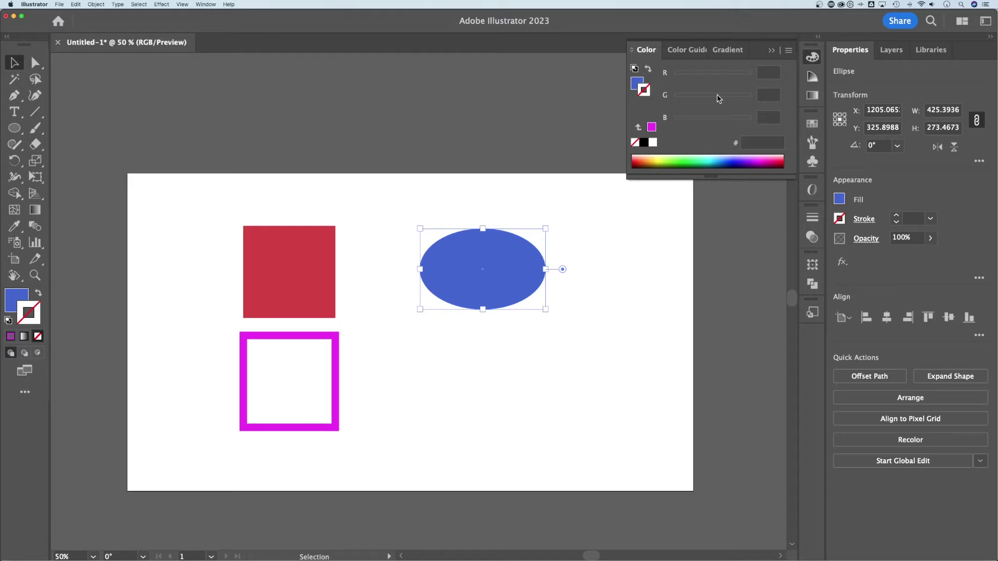
left_click(208, 5)
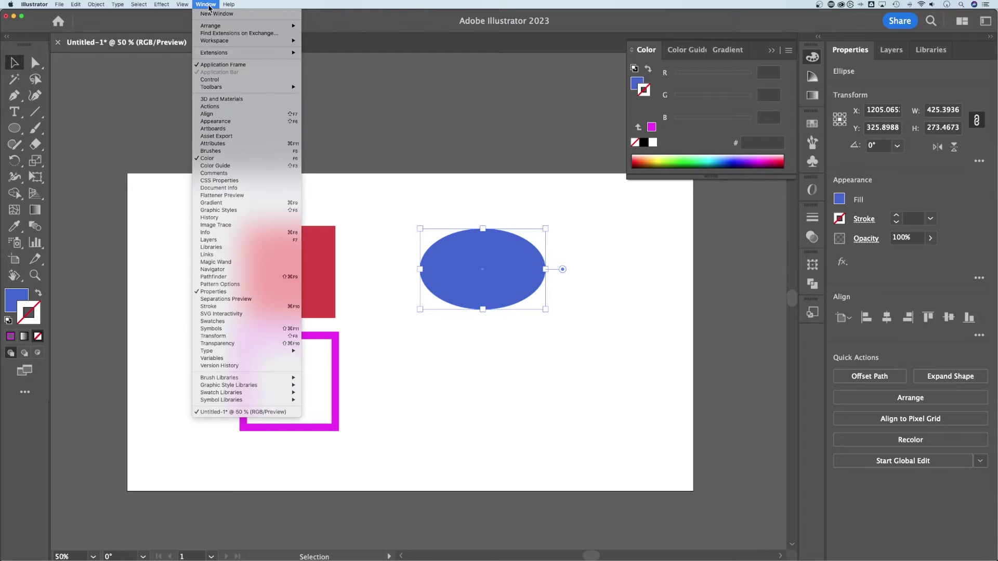
left_click(210, 159)
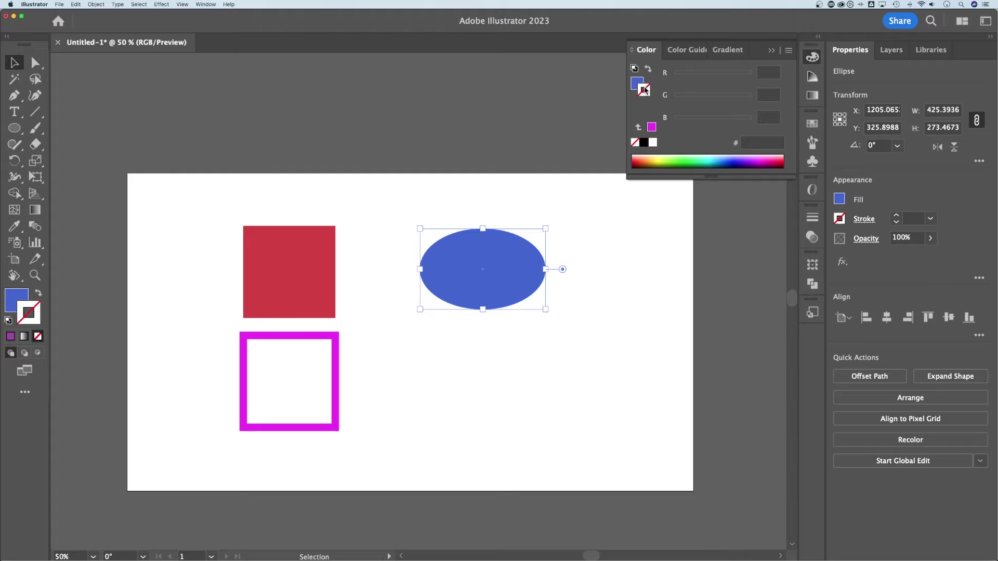
left_click(634, 83)
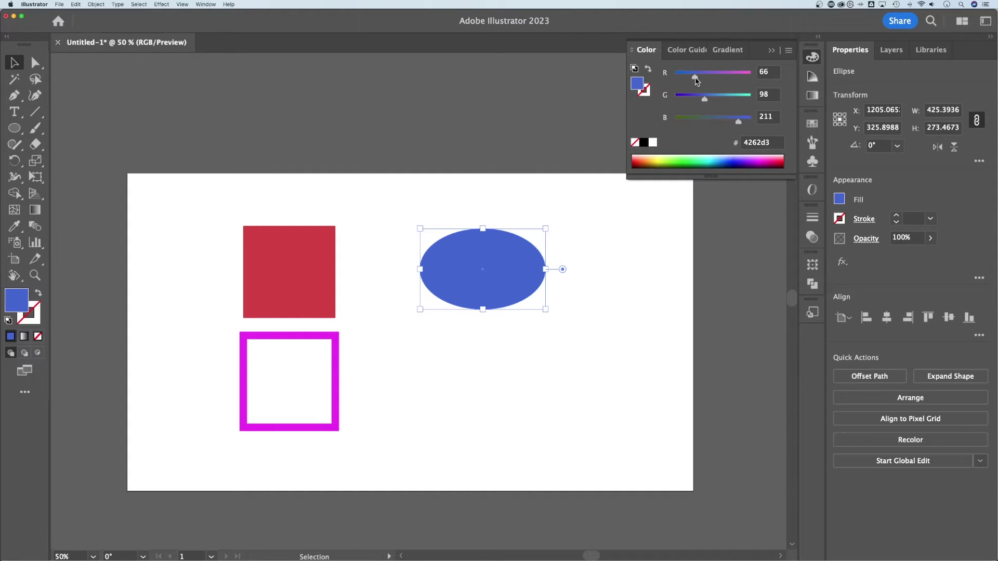
left_click_drag(695, 76, 704, 100)
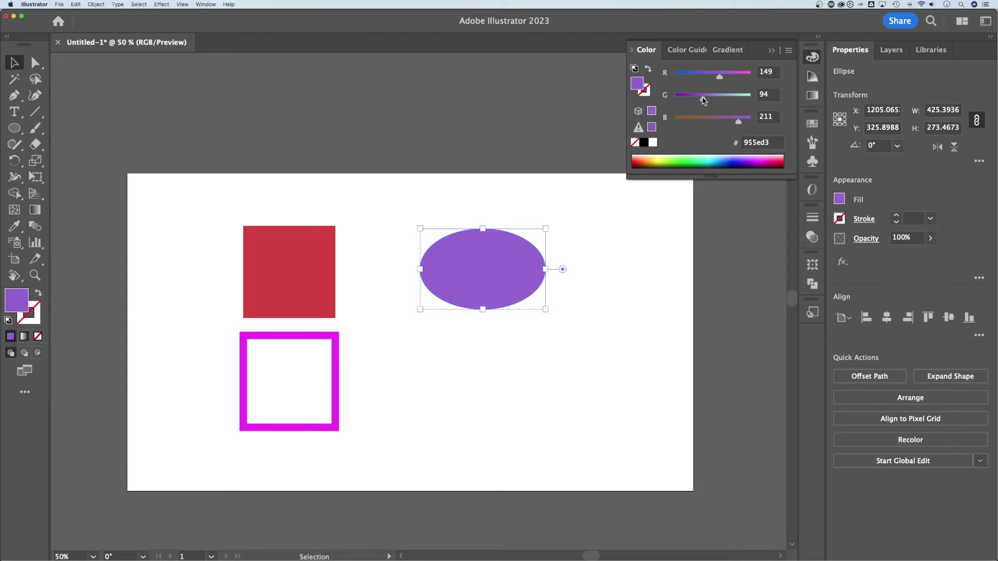
left_click(677, 158)
left_click_drag(676, 158, 684, 154)
Switch the color sliders to CMYK and set the ellipse's fill to 82% cyan and 36% magenta.
left_click(789, 50)
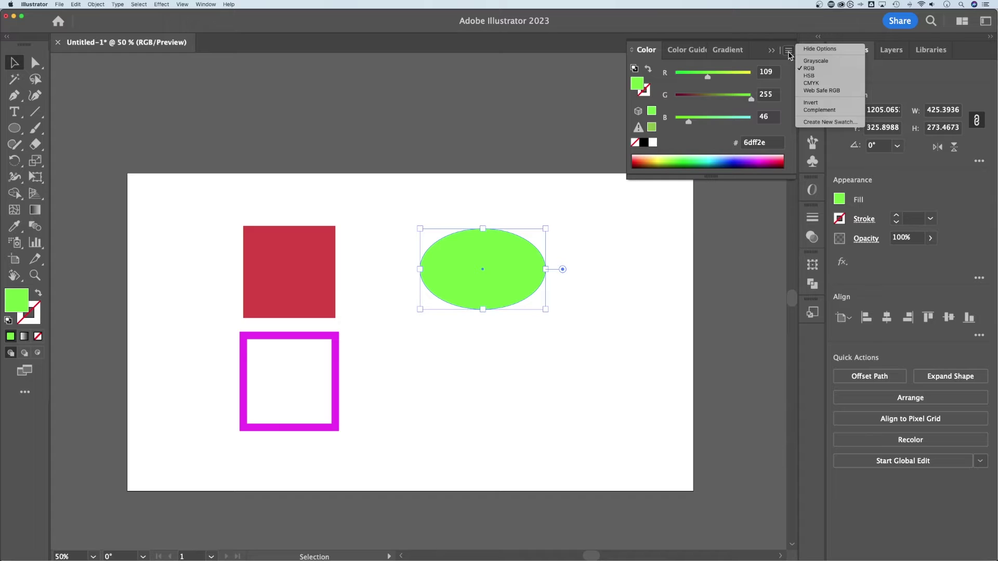
left_click(809, 83)
left_click_drag(676, 94, 737, 77)
Switch the color sliders back to RGB and set the ellipse's fill to green 197 and red 54.
left_click(789, 50)
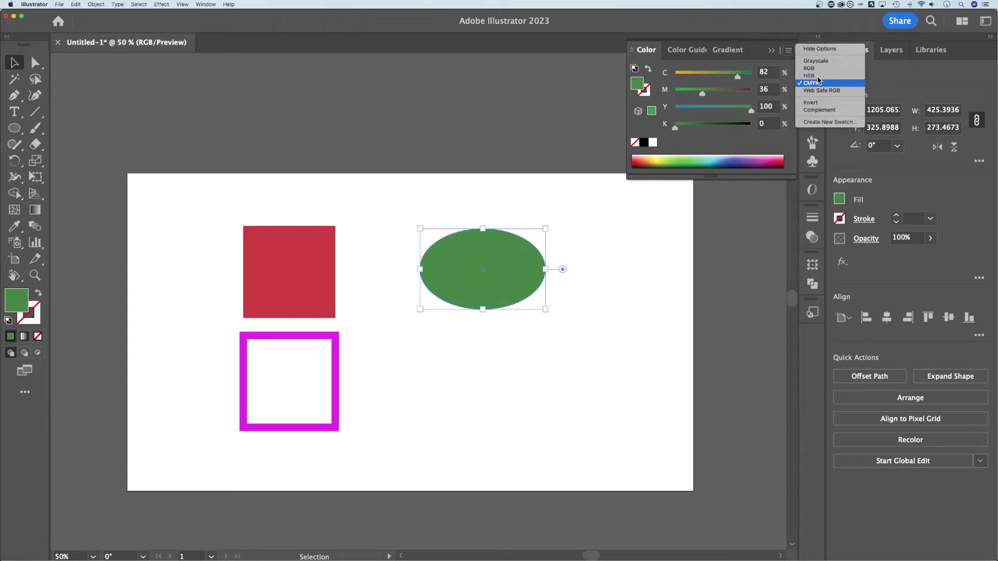
left_click(739, 92)
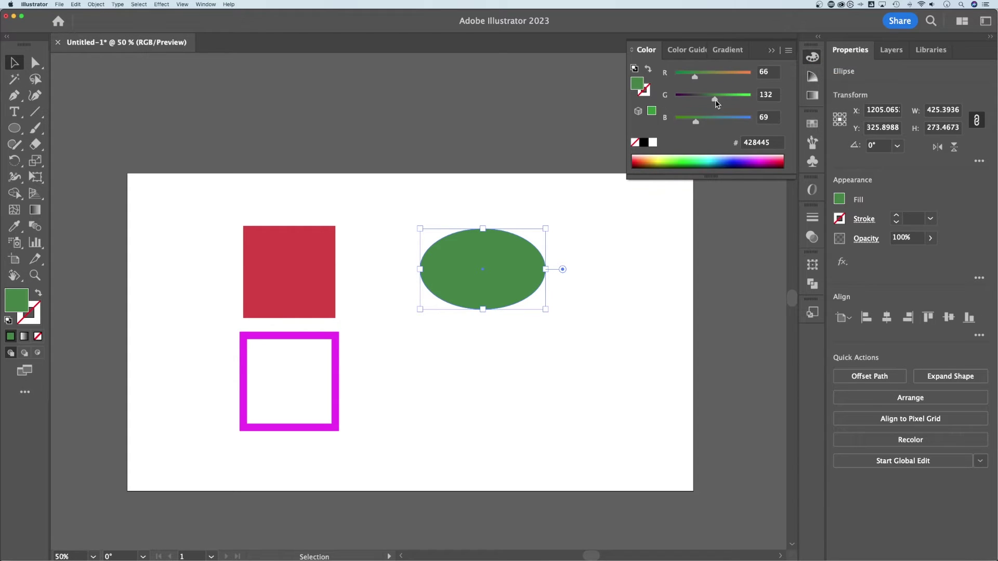
left_click_drag(716, 99, 691, 78)
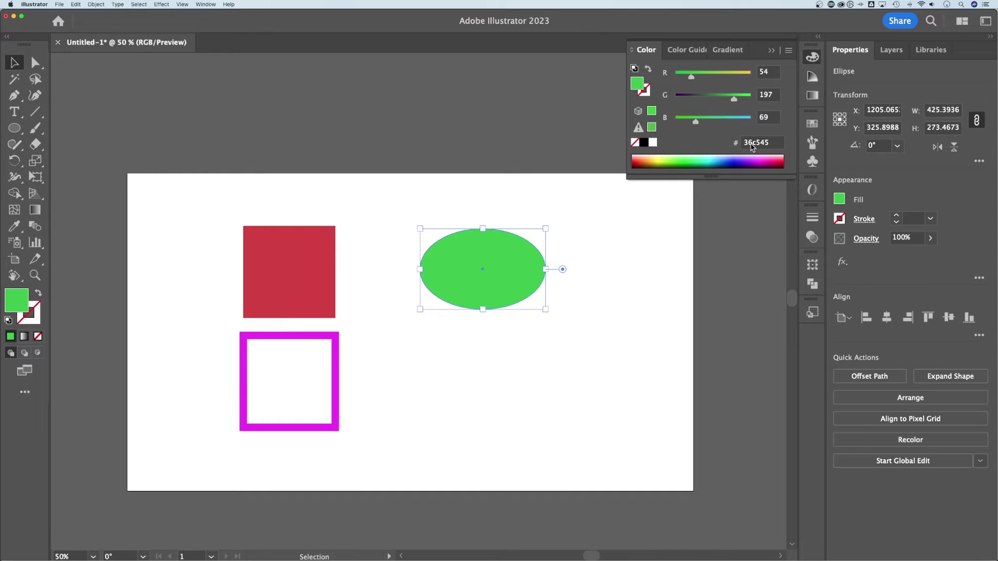
Examine the hex code and RGB values of the ellipse's fill, including in the Color Picker.
left_click(771, 142)
double_click(771, 143)
left_click(517, 266)
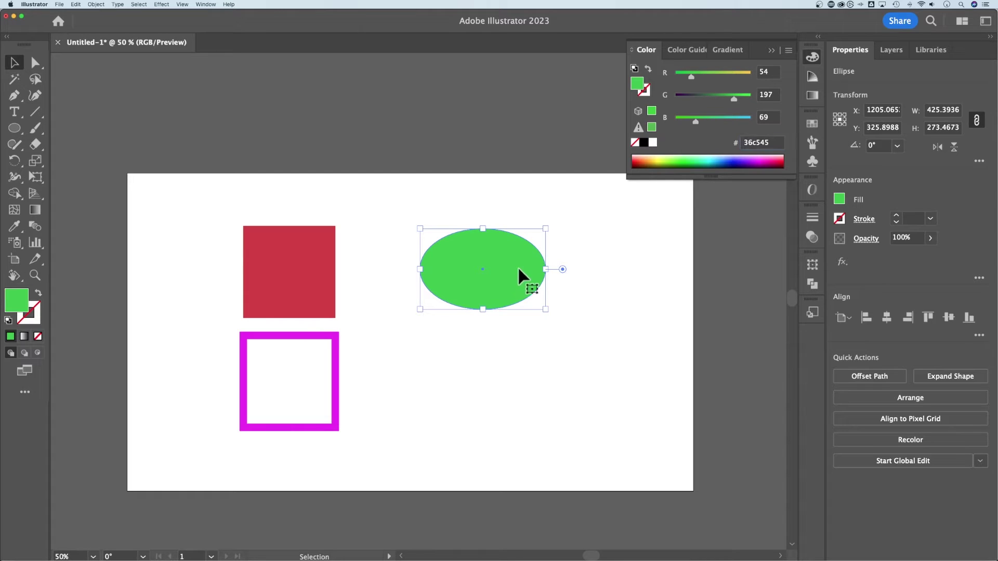
double_click(20, 303)
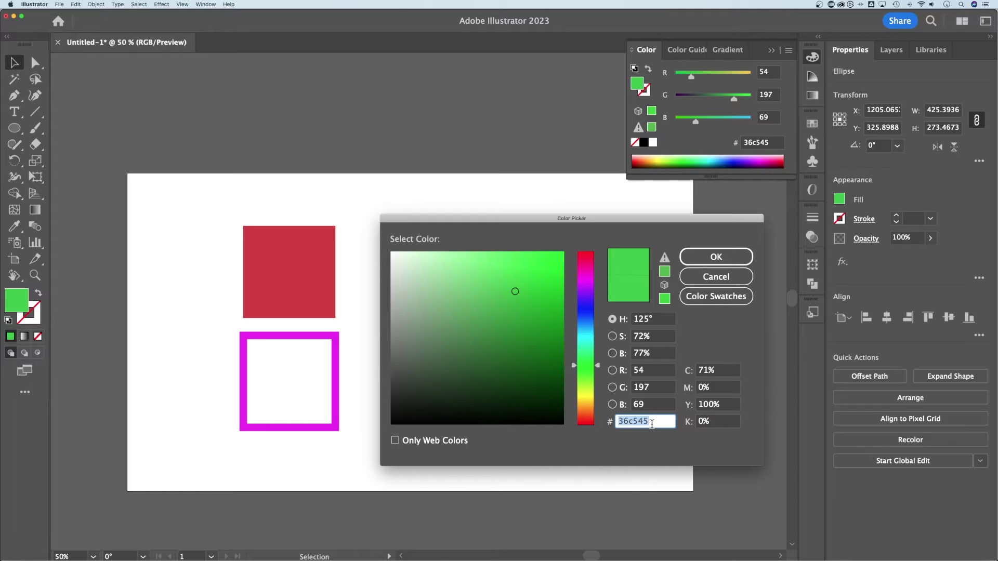
left_click_drag(652, 423, 618, 424)
left_click(662, 375)
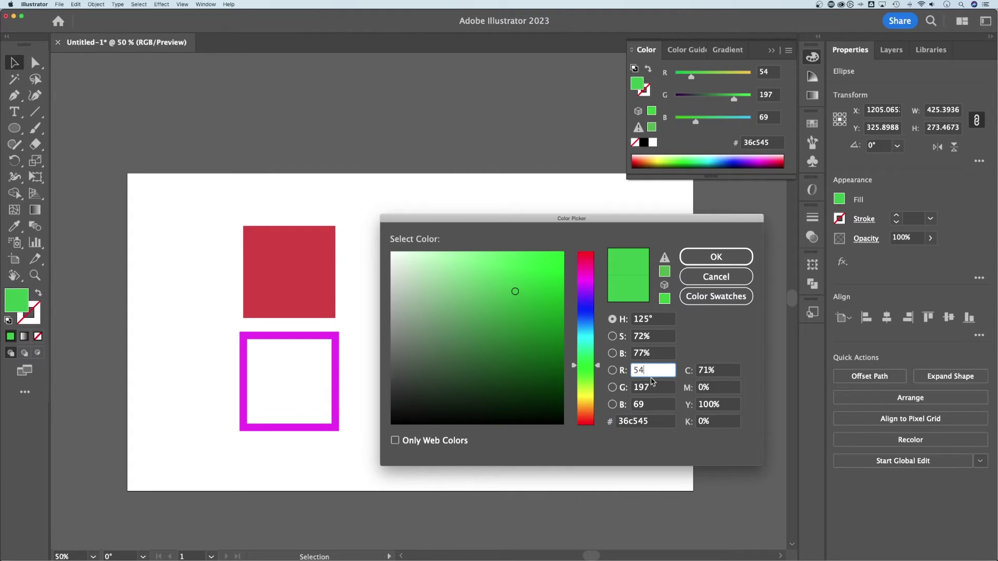
left_click(717, 257)
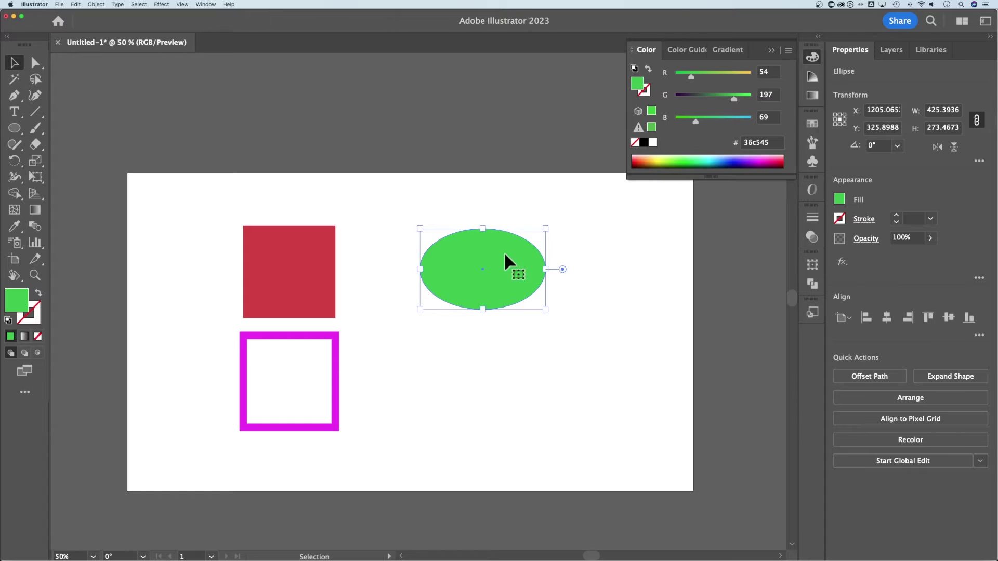
Collapse the Color controls and give the green ellipse an orange stroke from the swatches.
left_click(771, 50)
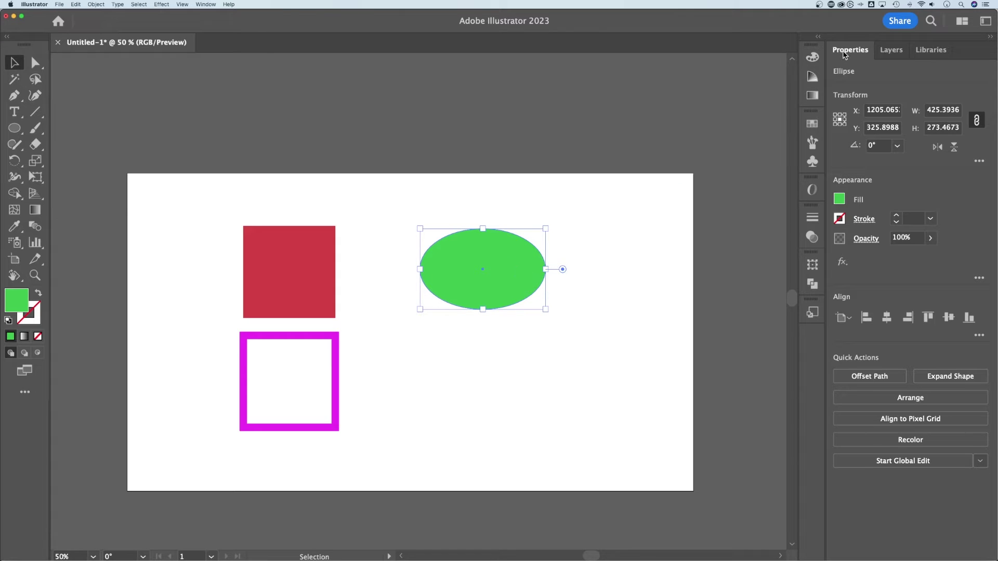
left_click(333, 256)
left_click(495, 260)
left_click(840, 219)
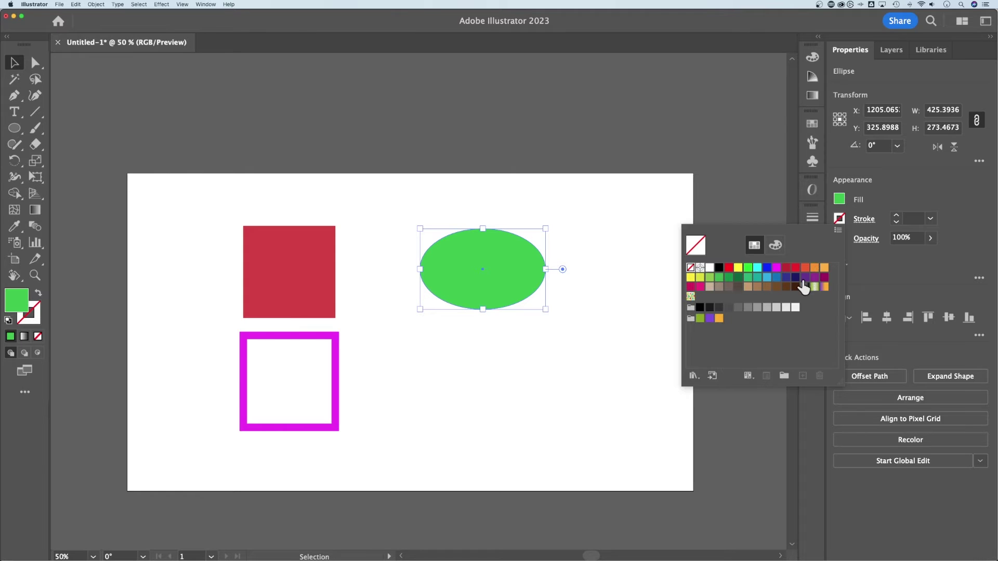
left_click(815, 267)
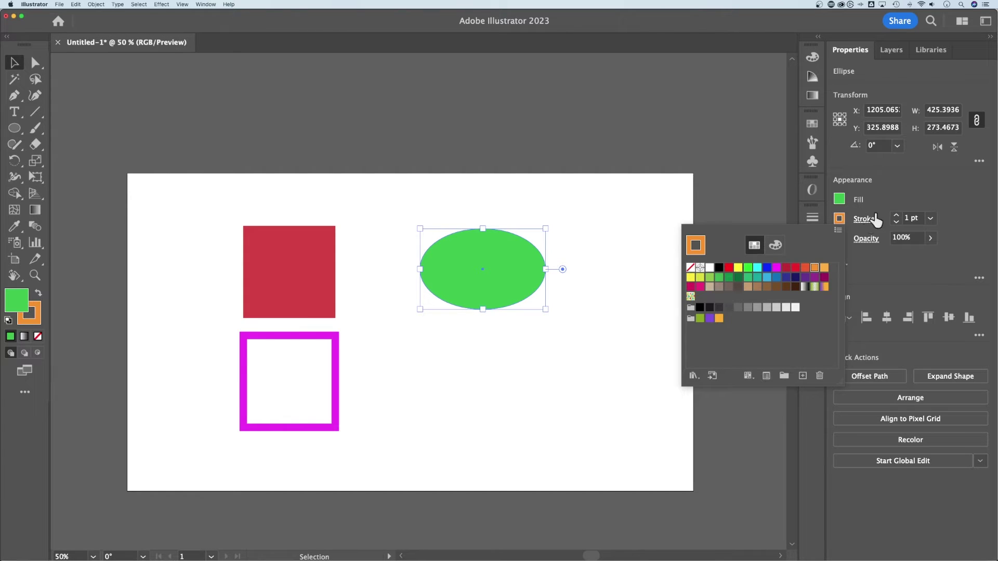
Set the green ellipse's stroke weight to 25 pt.
left_click_drag(919, 217, 875, 224)
type("25")
key("Return")
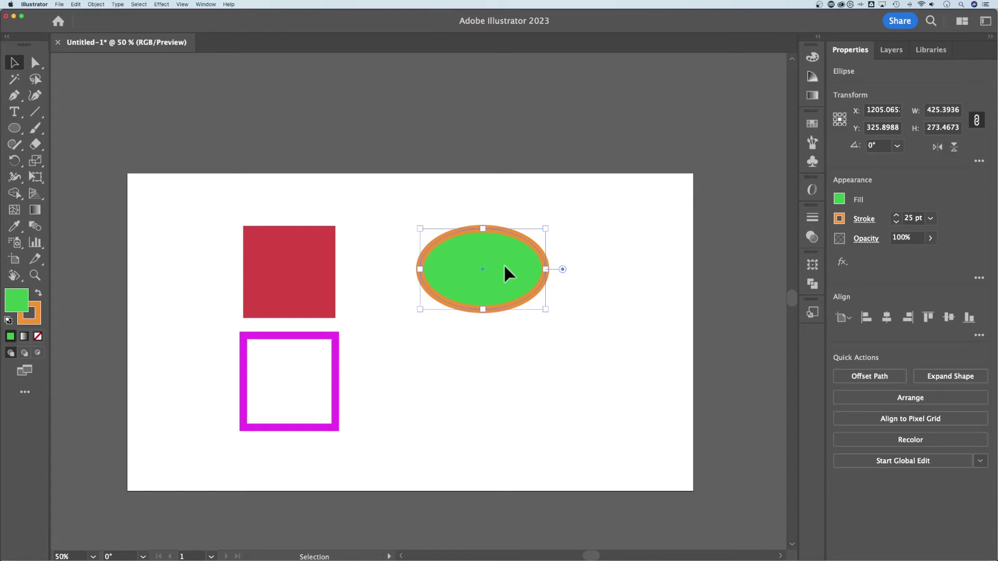
Recolor the ellipse's fill with a teal swatch and mix it to lime with red 190, green 255 and blue 63.
left_click(840, 200)
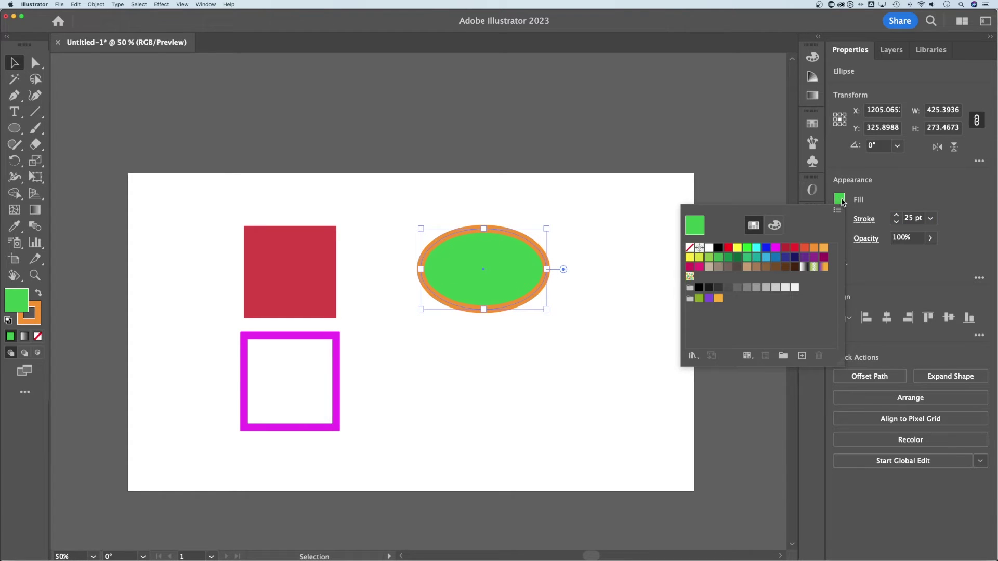
left_click(756, 257)
left_click(777, 231)
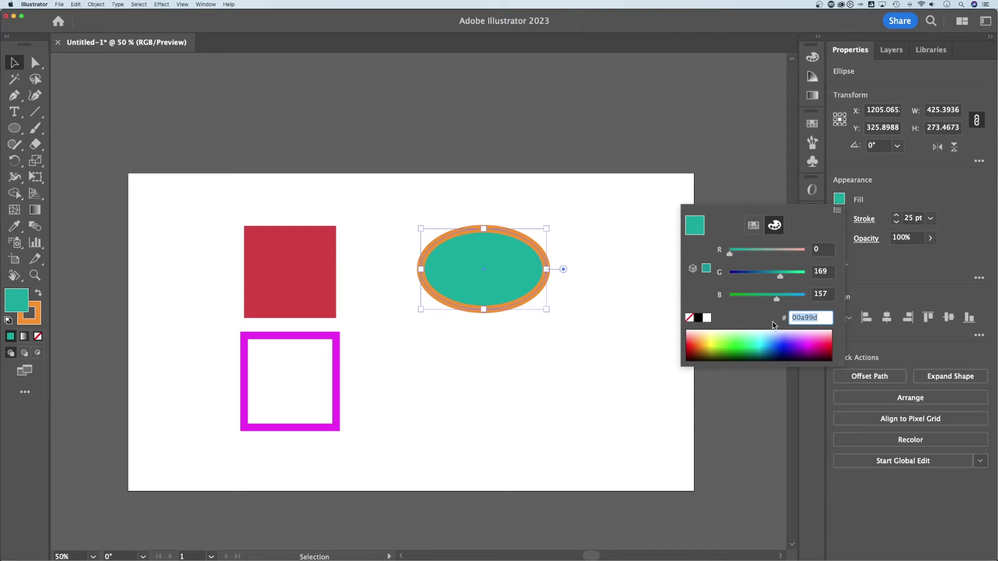
left_click_drag(742, 345, 714, 335)
left_click_drag(800, 252, 788, 252)
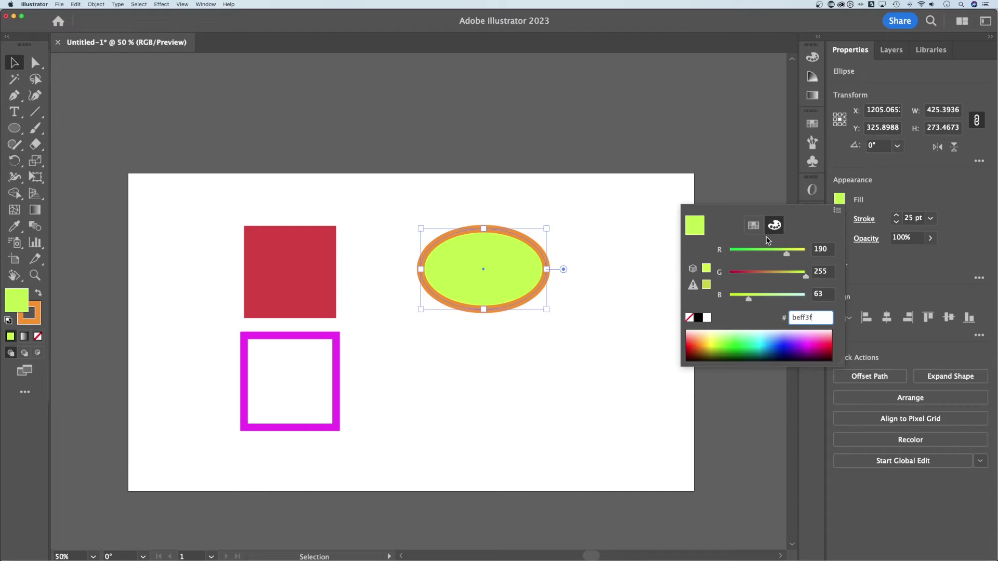
Give the ellipse a yellow fill and a bright green stroke from the swatches.
left_click(753, 226)
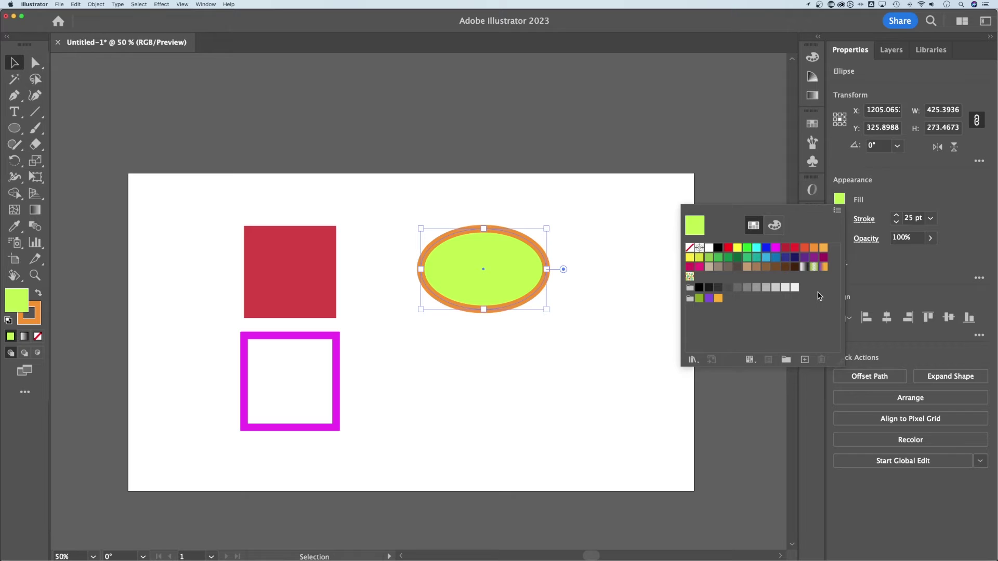
left_click(737, 248)
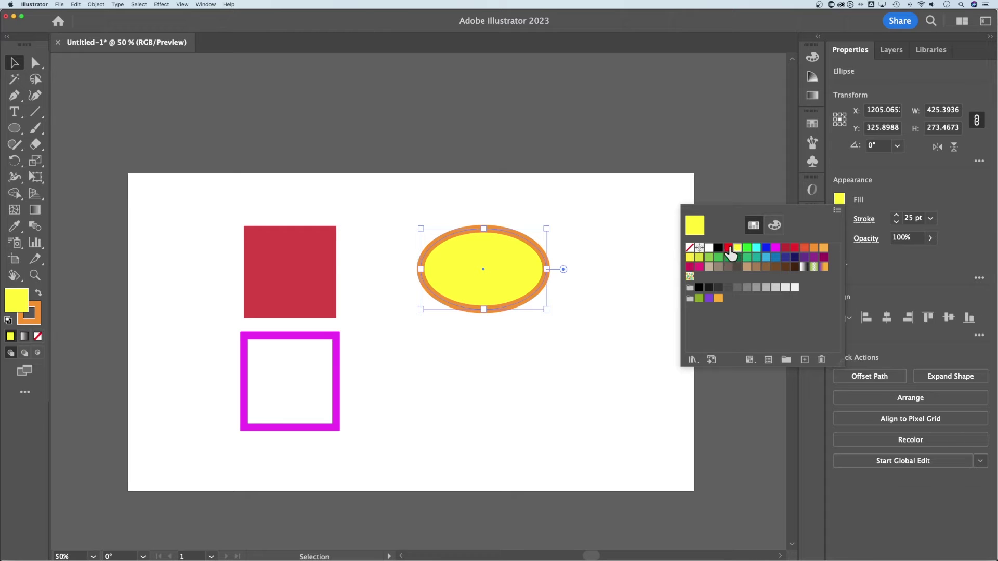
left_click(842, 200)
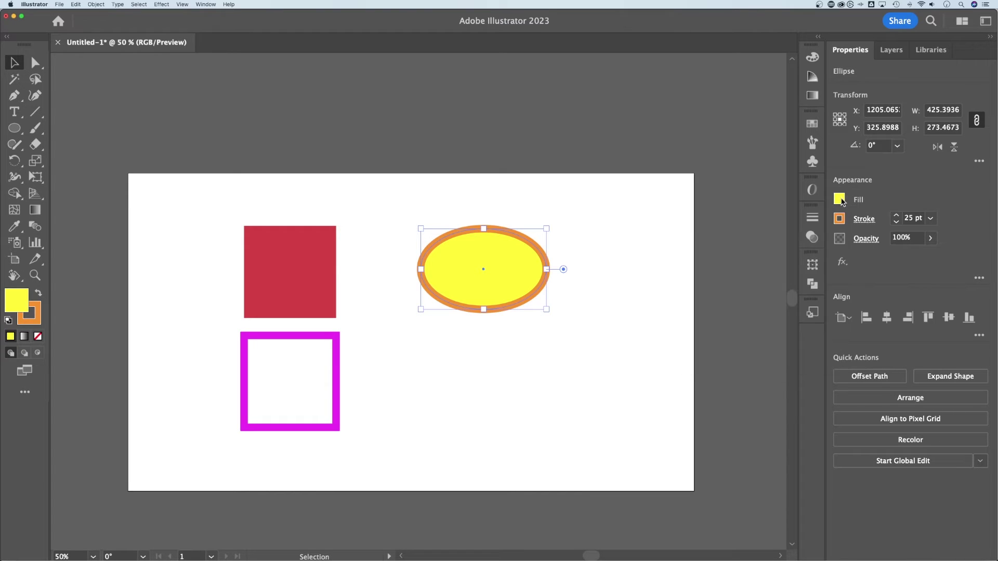
left_click(842, 200)
left_click(839, 219)
left_click(839, 219)
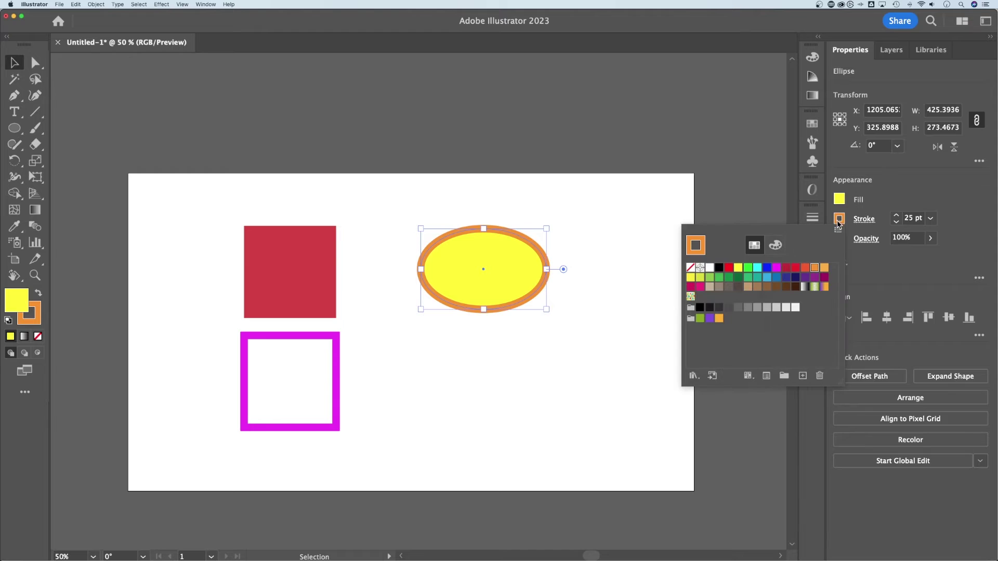
left_click(748, 268)
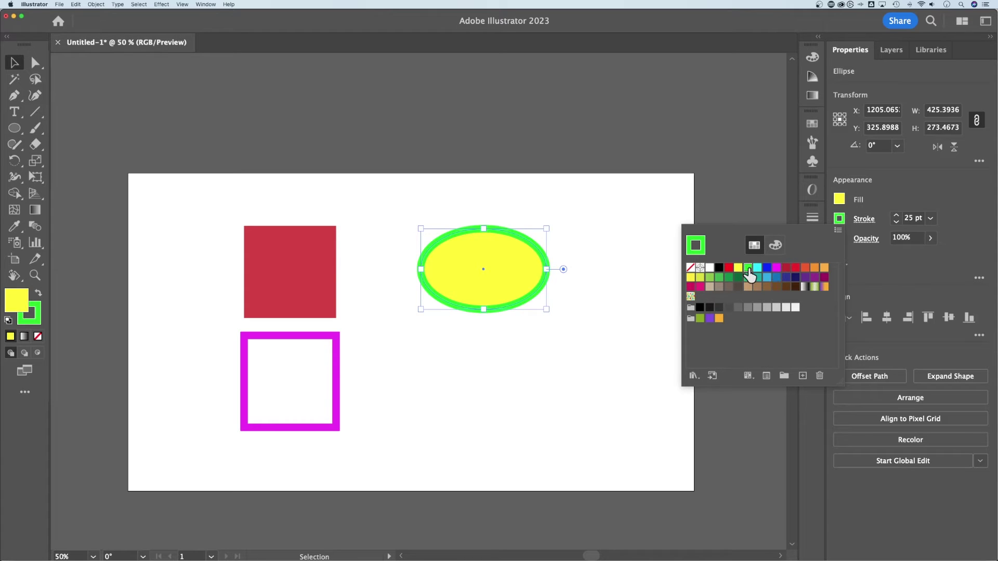
Open the standalone Swatches collection and make the ellipse's fill the active color.
left_click(812, 125)
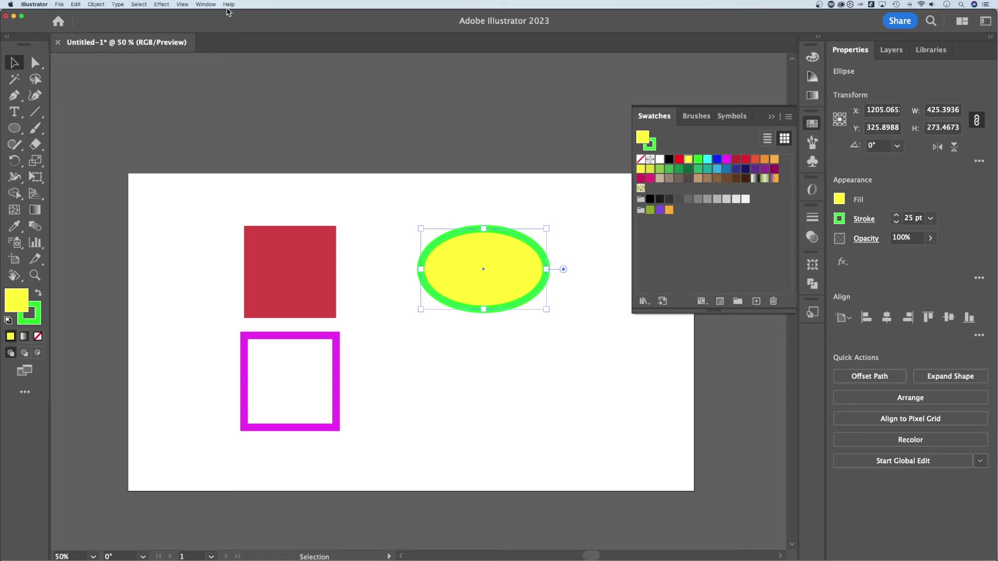
left_click(204, 4)
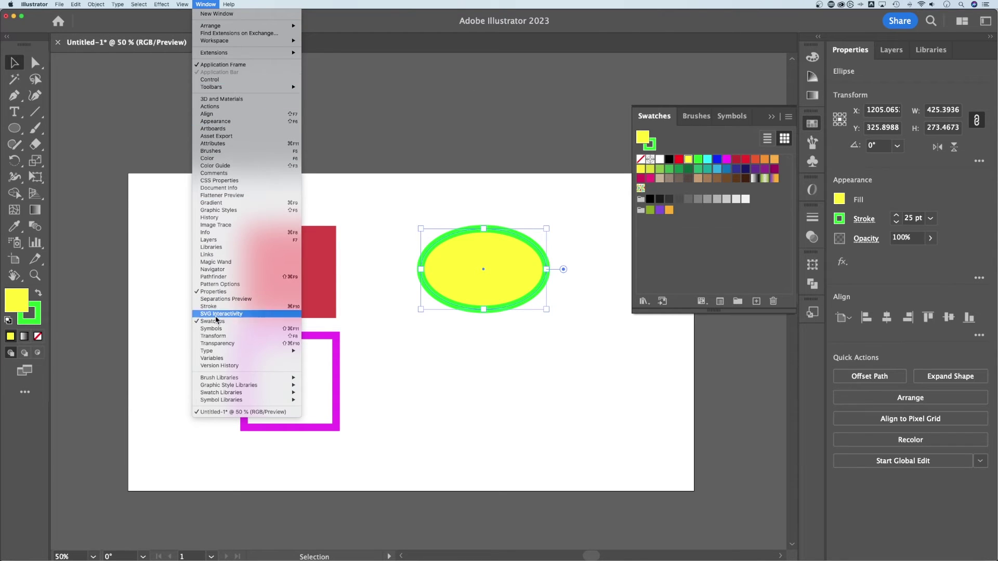
left_click(692, 239)
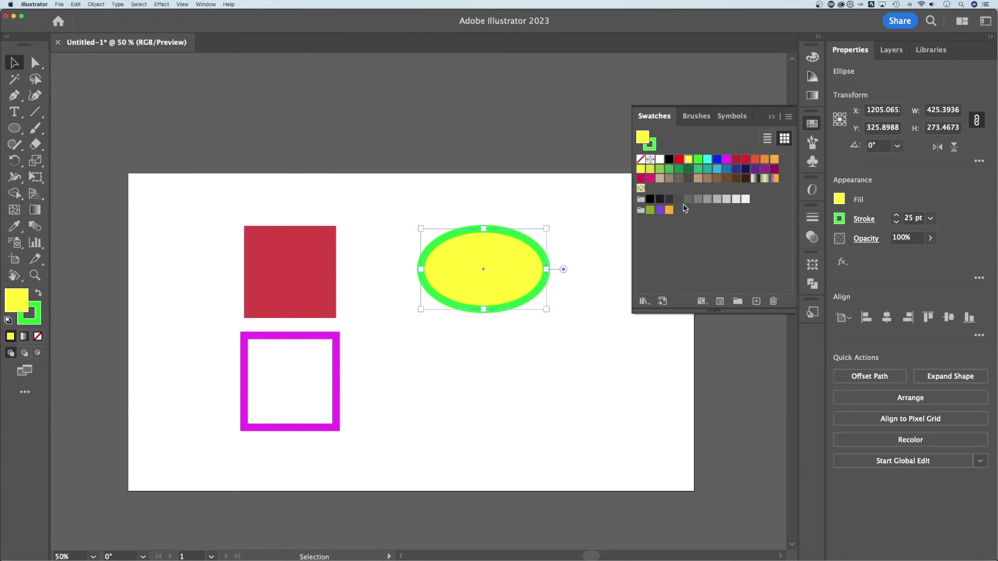
left_click(718, 233)
left_click(652, 146)
left_click(644, 135)
Create a global process color swatch from the ellipse's fill with red 167, green 196 and blue 242.
left_click(757, 302)
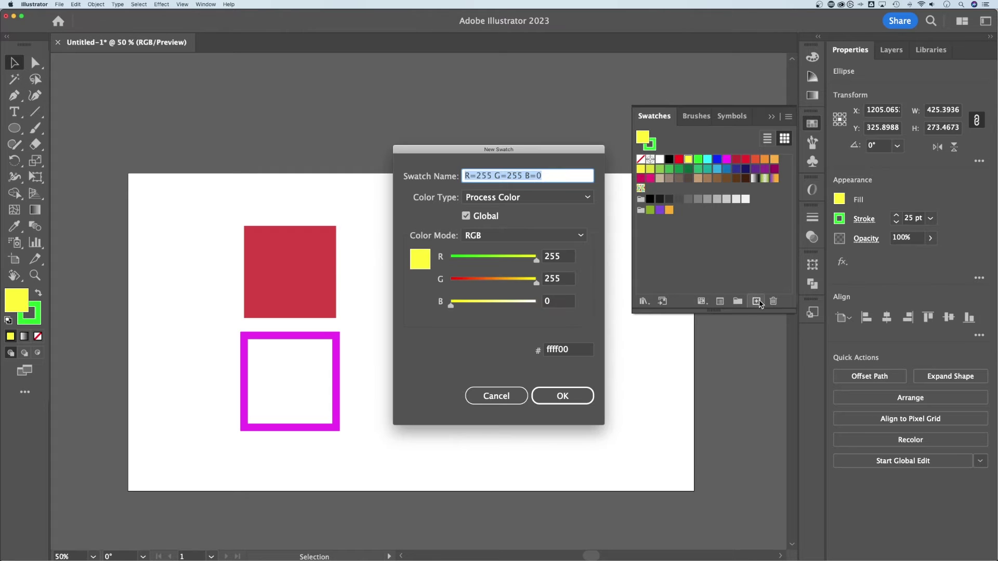
left_click_drag(556, 149, 320, 101)
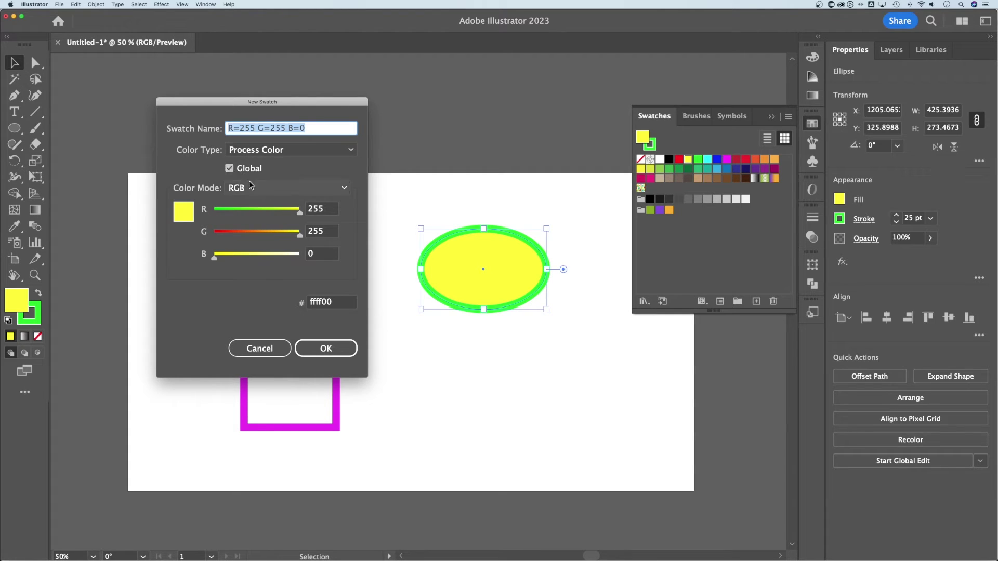
left_click_drag(299, 213, 270, 212)
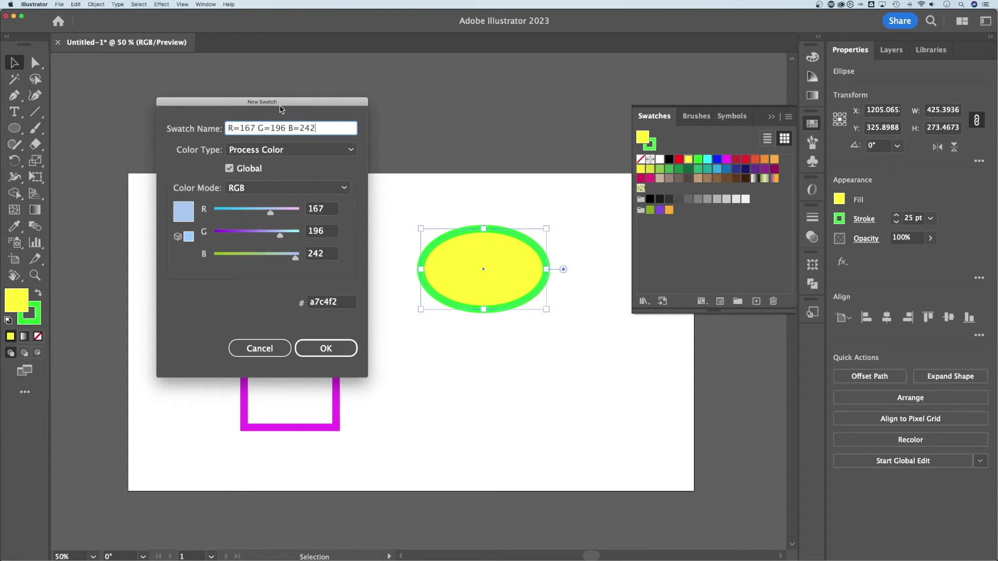
left_click(320, 350)
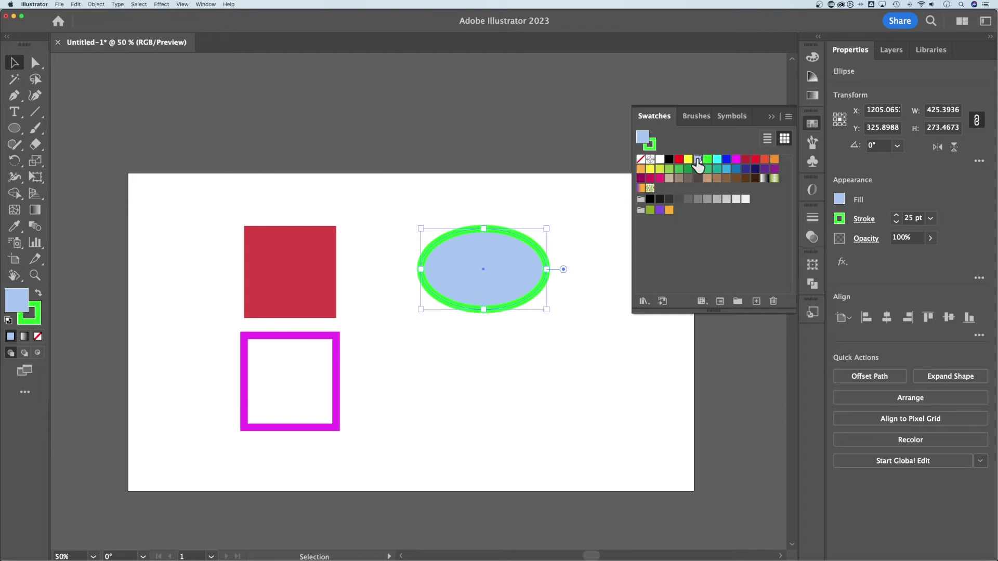
Move the light blue swatch after the pattern swatch and create a new color group from the selected swatch.
left_click_drag(697, 165, 659, 190)
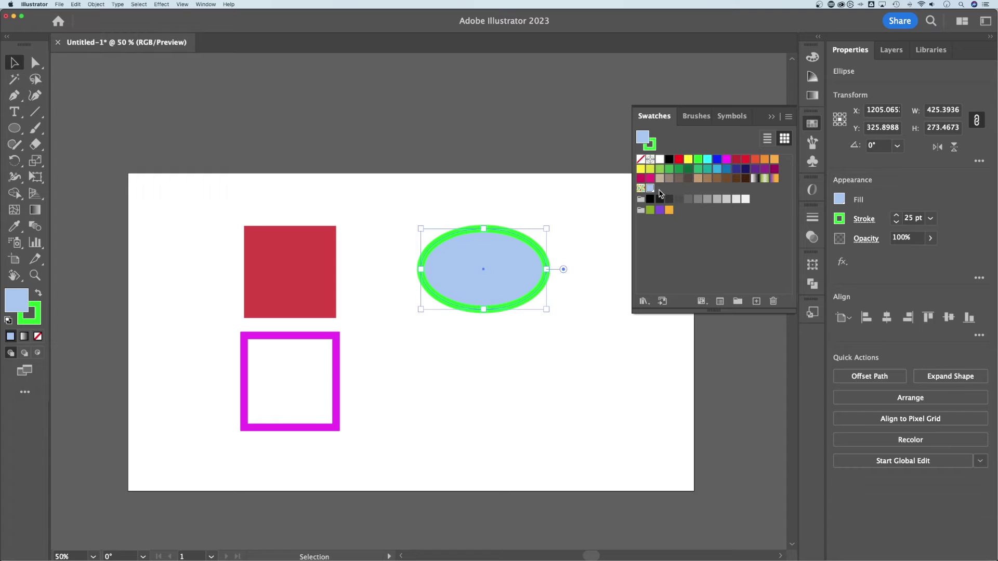
left_click(739, 304)
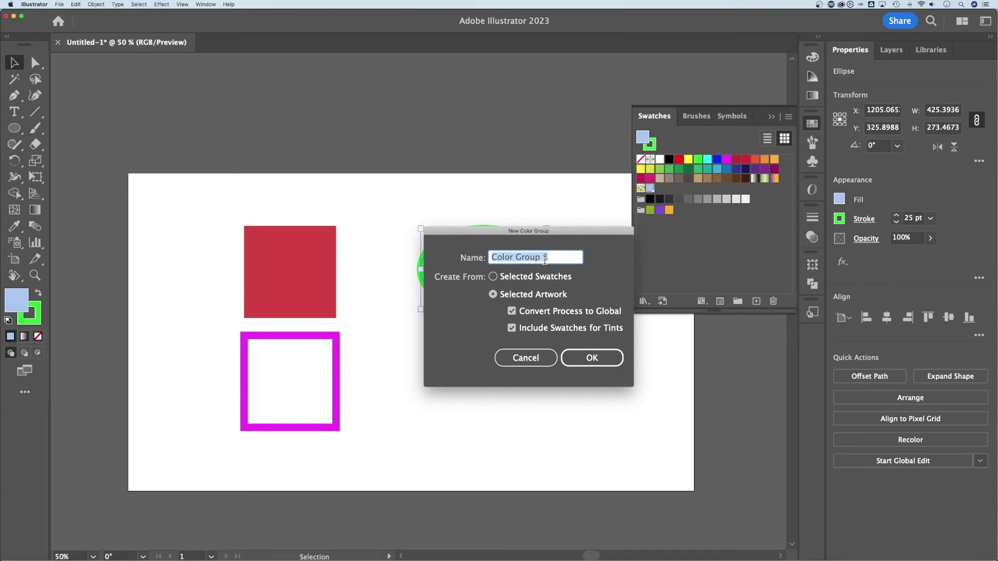
left_click_drag(493, 294, 618, 402)
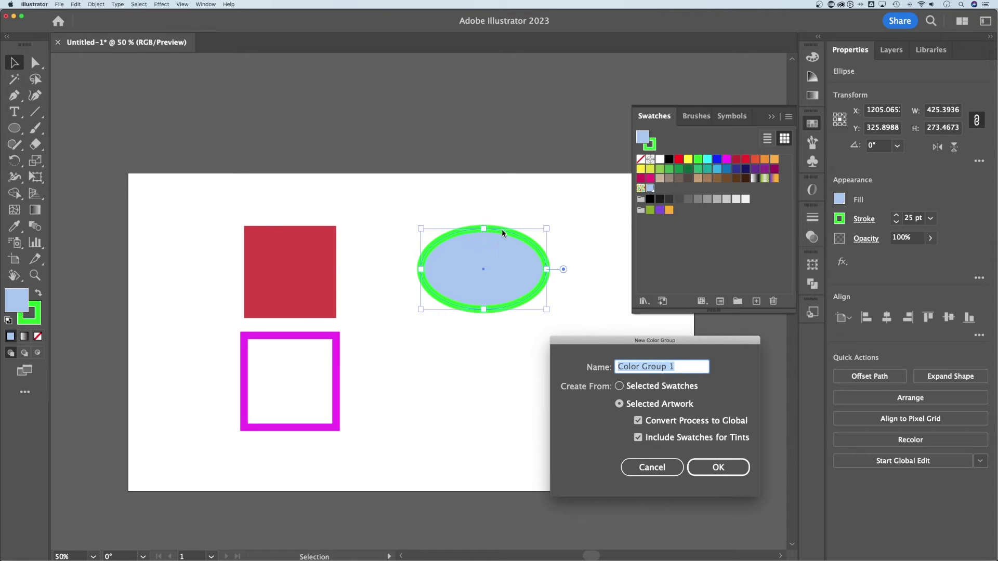
left_click(619, 386)
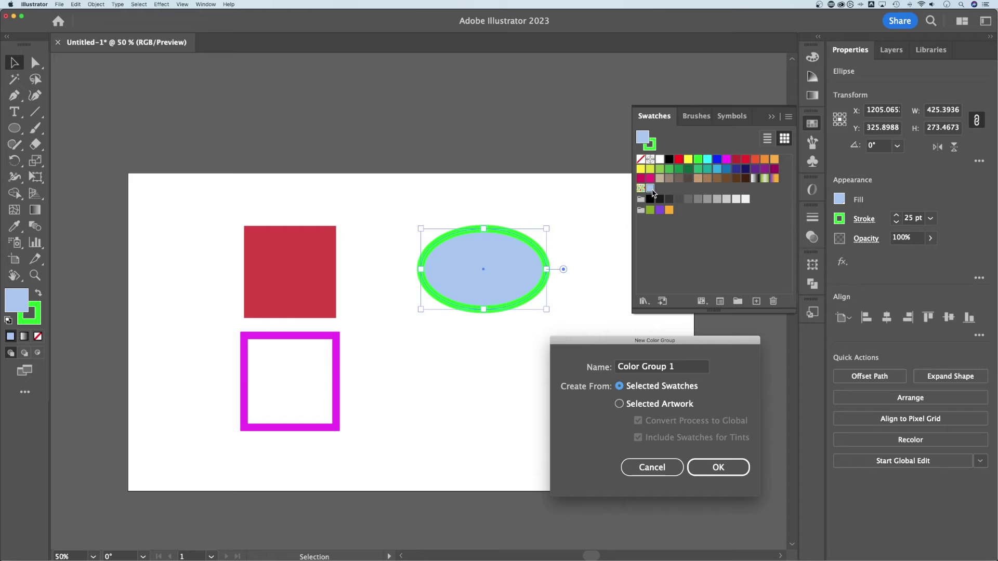
left_click(718, 468)
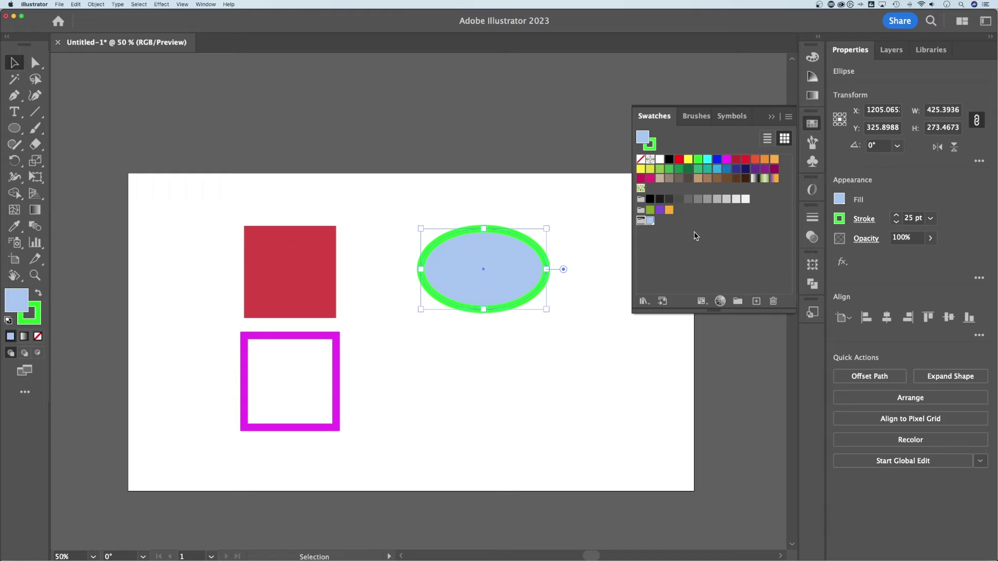
Fill the red square with the light blue global swatch and set that swatch's red value to 230 with Preview on.
left_click(284, 255)
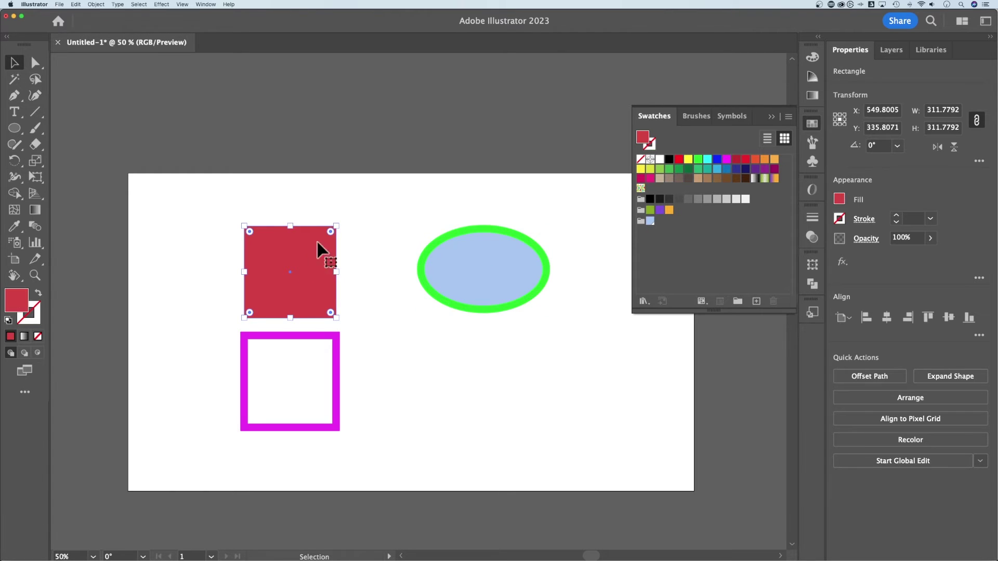
left_click(650, 221)
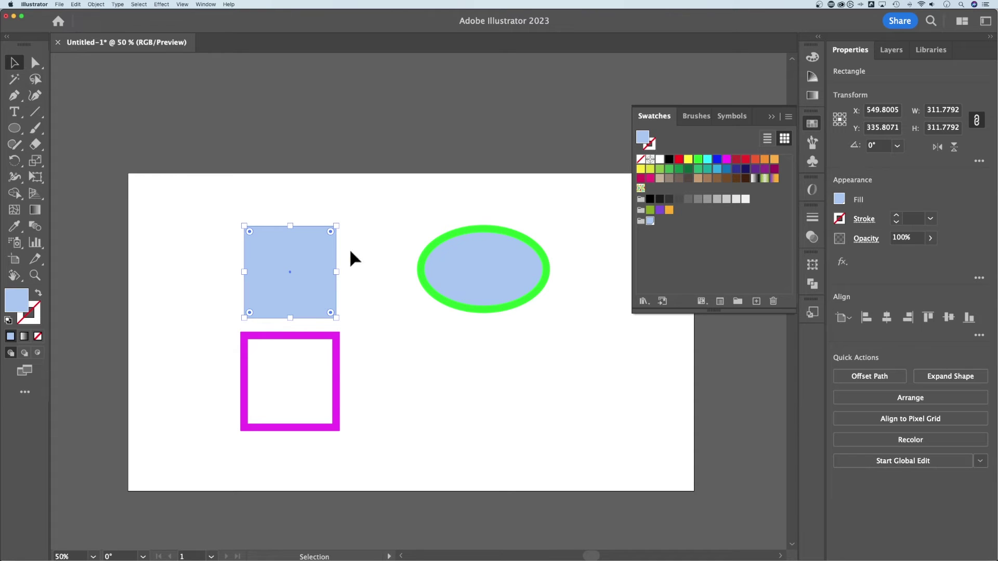
double_click(650, 221)
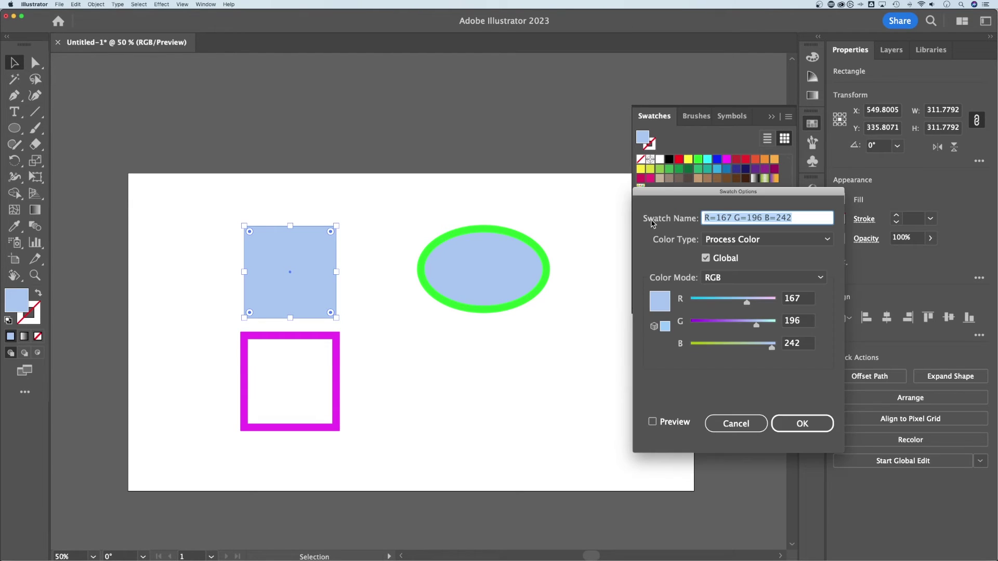
left_click_drag(712, 199, 772, 278)
left_click_drag(806, 383, 828, 387)
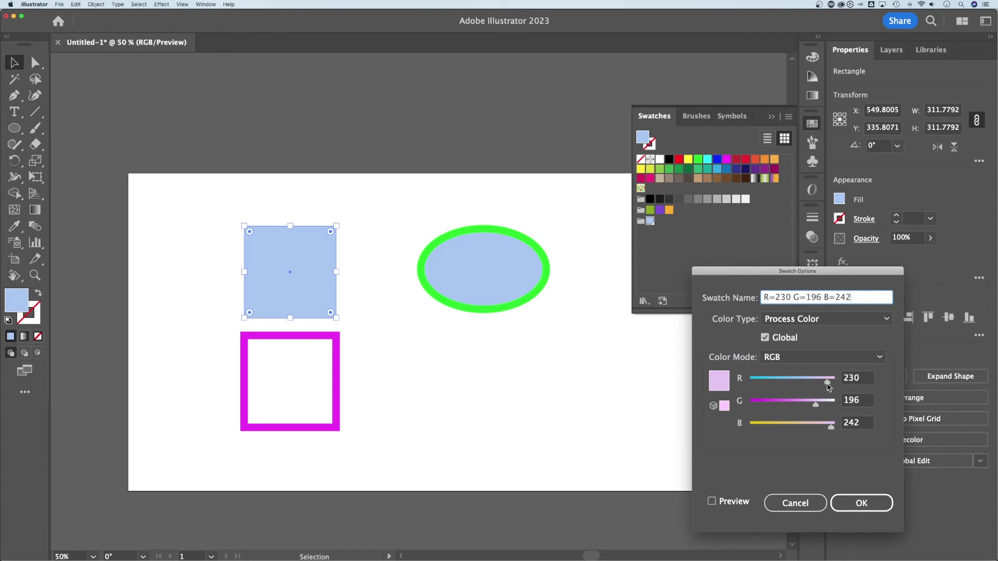
left_click(712, 501)
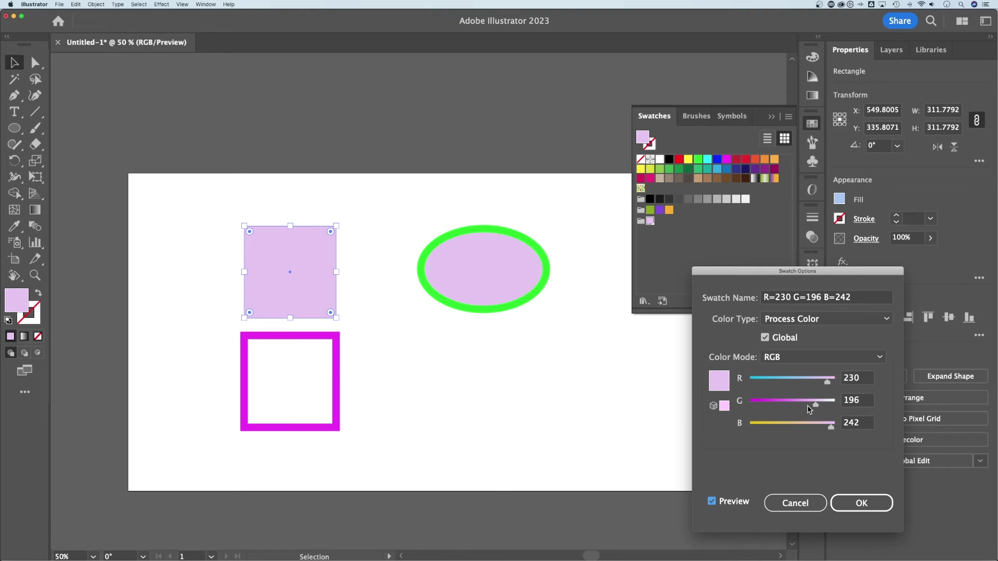
left_click(863, 504)
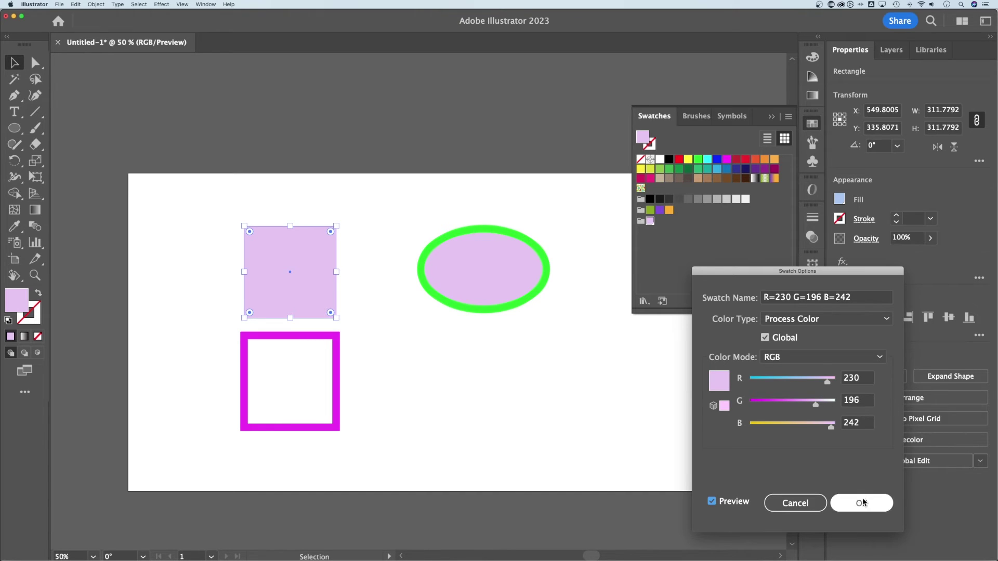
left_click(494, 353)
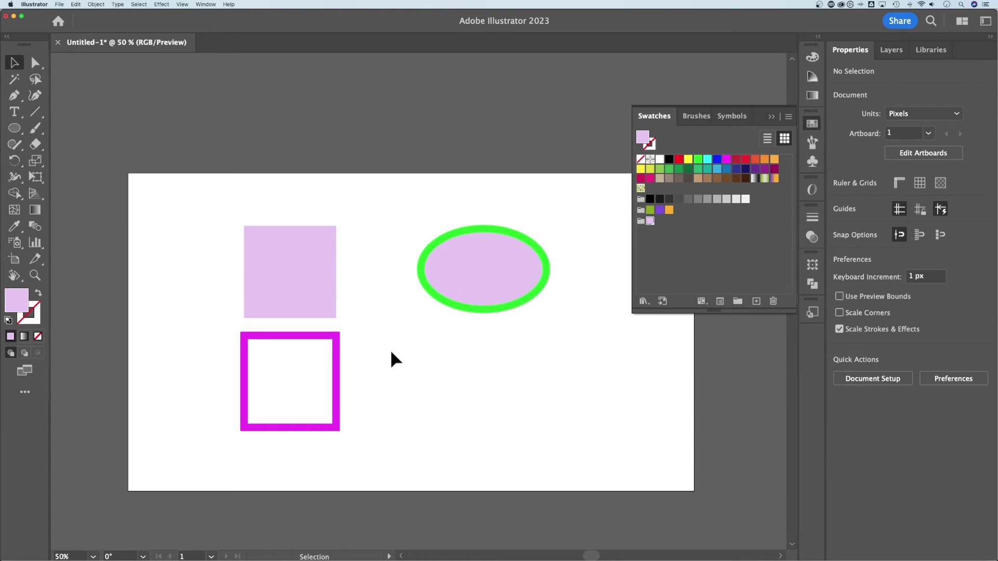
Draw a rectangle about 162 by 173 px below the ellipse and fill it with crimson using the Color Picker.
key("m")
left_click_drag(389, 341, 438, 393)
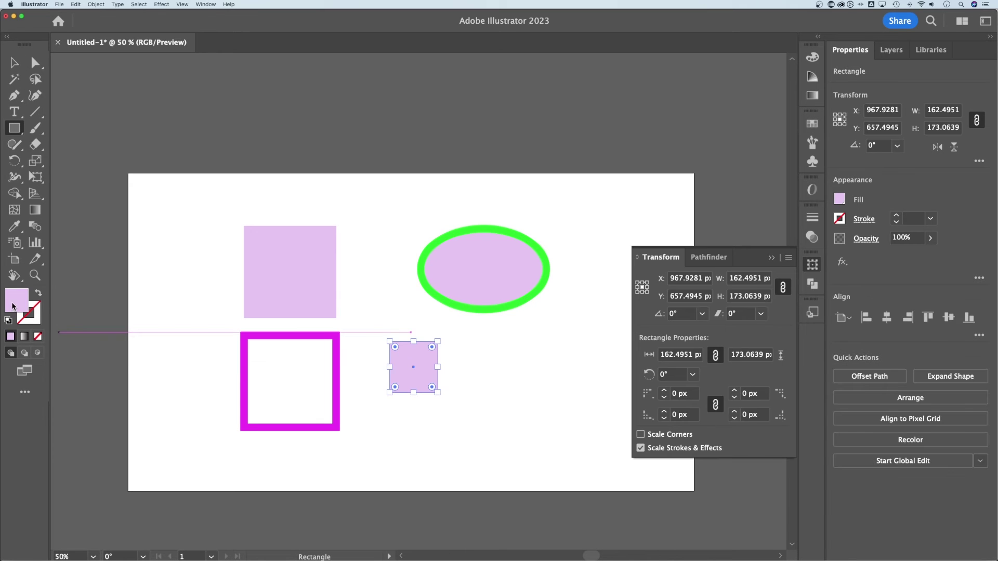
double_click(11, 304)
left_click_drag(598, 288, 593, 259)
left_click(555, 257)
left_click(717, 257)
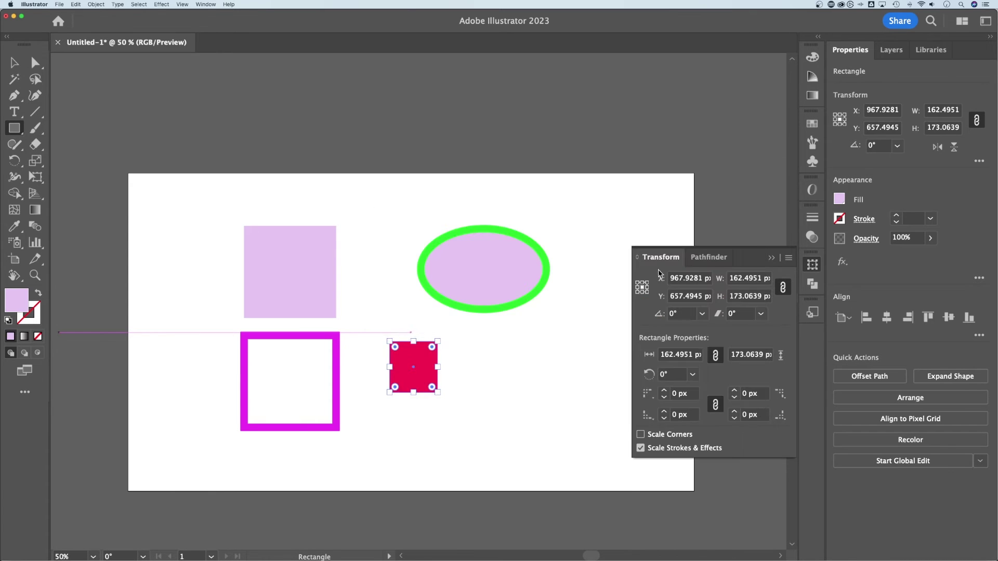
Duplicate the crimson rectangle three times, placing one copy beside the ellipse and two copies below it.
key("v")
left_click_drag(418, 364, 605, 281)
left_click_drag(599, 281, 602, 203)
left_click_drag(598, 298, 577, 398)
left_click_drag(507, 380, 477, 404)
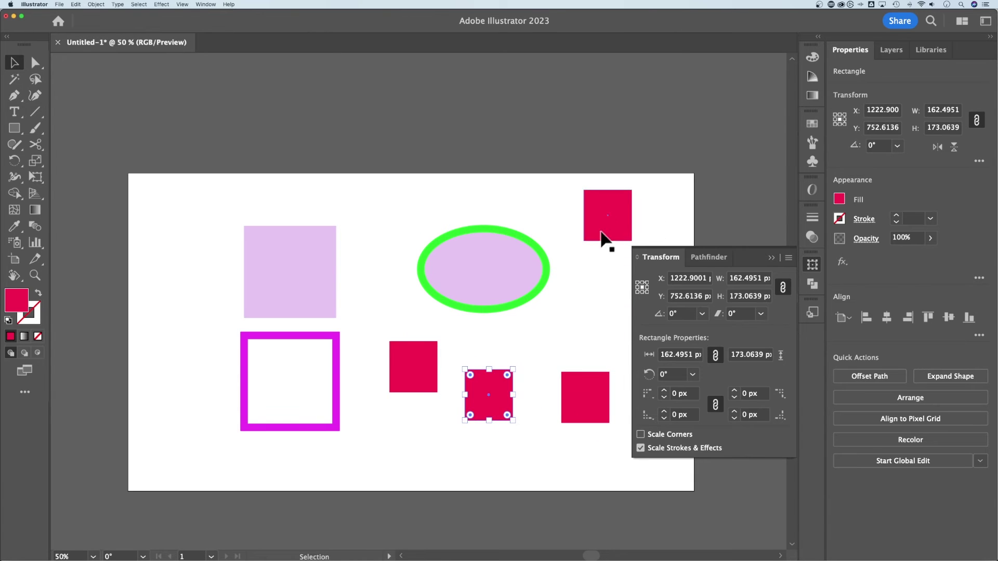
left_click_drag(603, 232, 600, 282)
Select the four crimson rectangles individually and clear the selection.
scroll(544, 310, "right", 3)
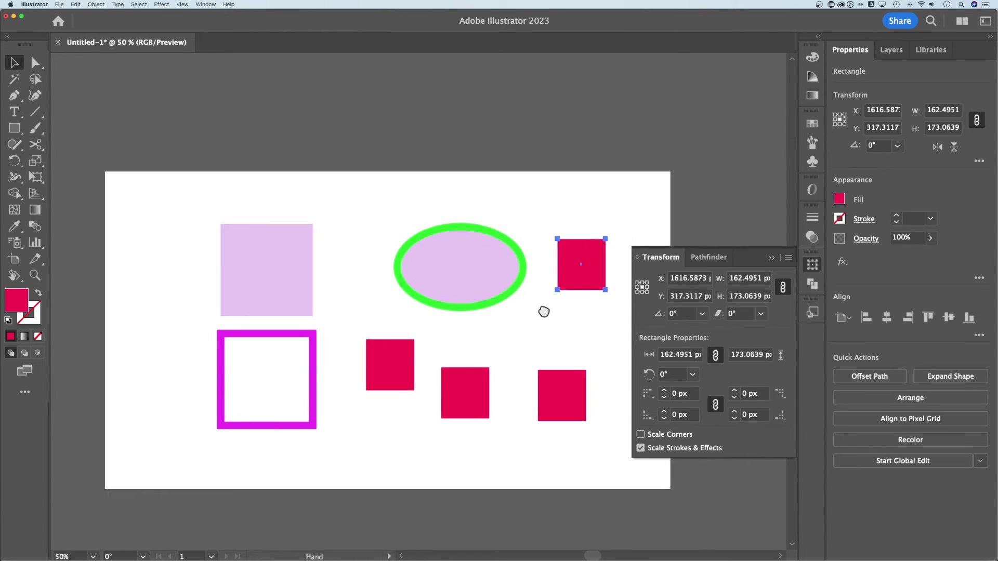
left_click(581, 258)
left_click(542, 267)
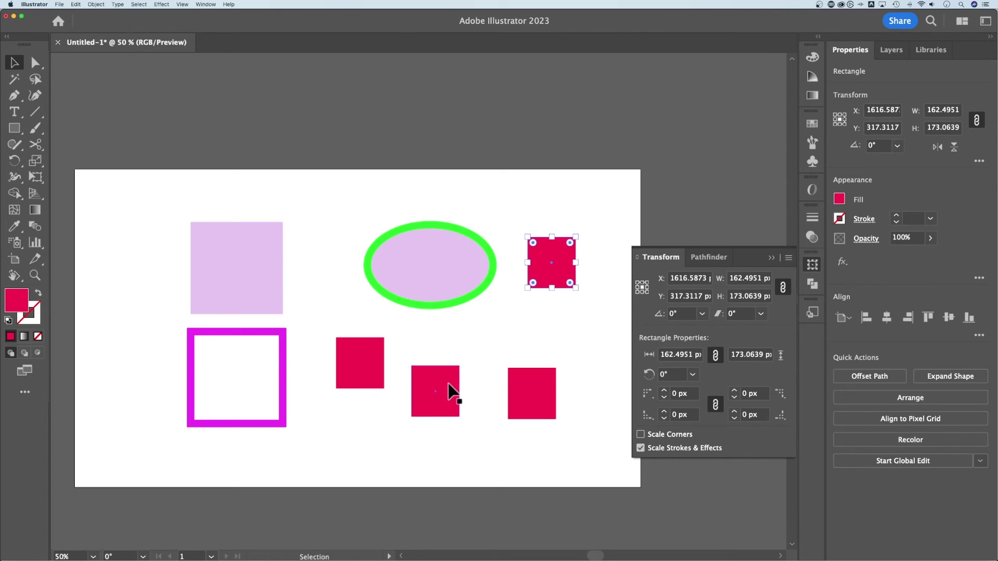
left_click(539, 385, "shift")
left_click(419, 392, "shift")
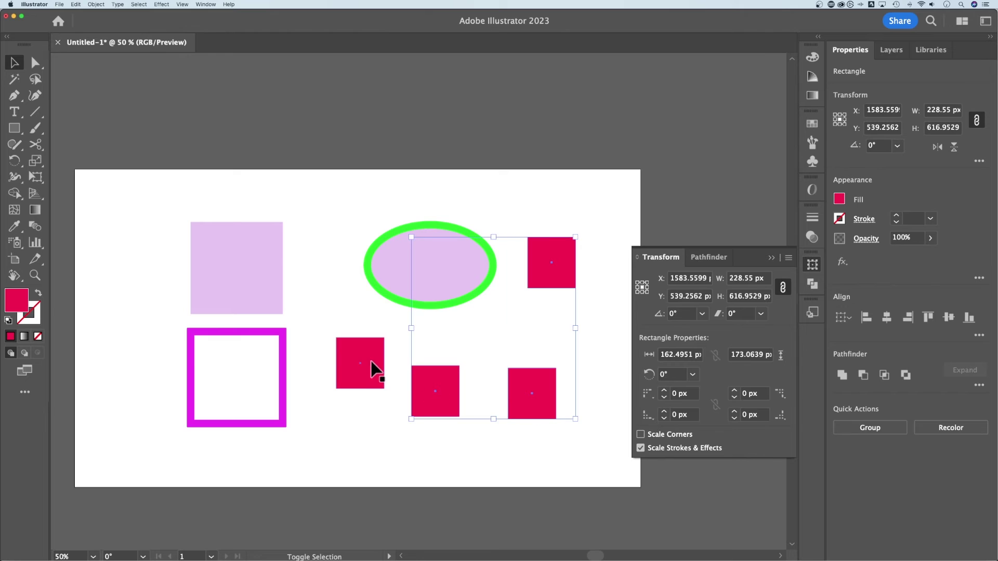
left_click(374, 370, "shift")
left_click(606, 312)
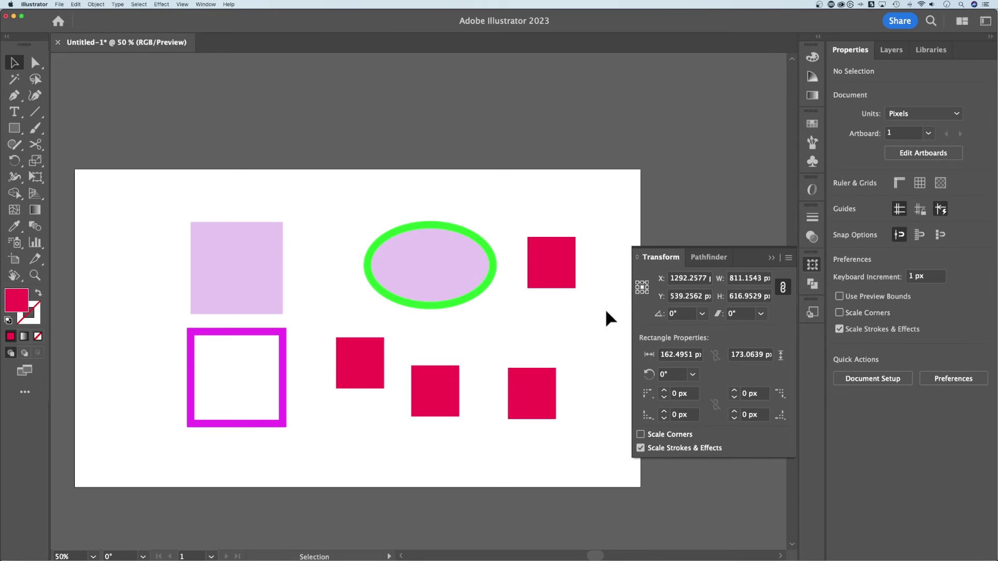
Select every object with the same appearance as the crimson rectangle beside the ellipse.
left_click(536, 405)
left_click(561, 263)
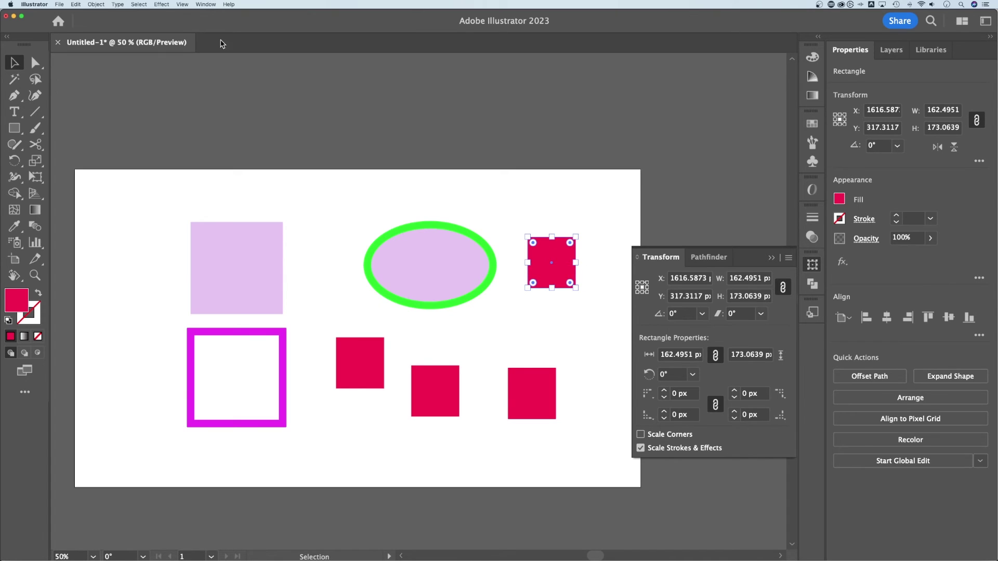
left_click(144, 5)
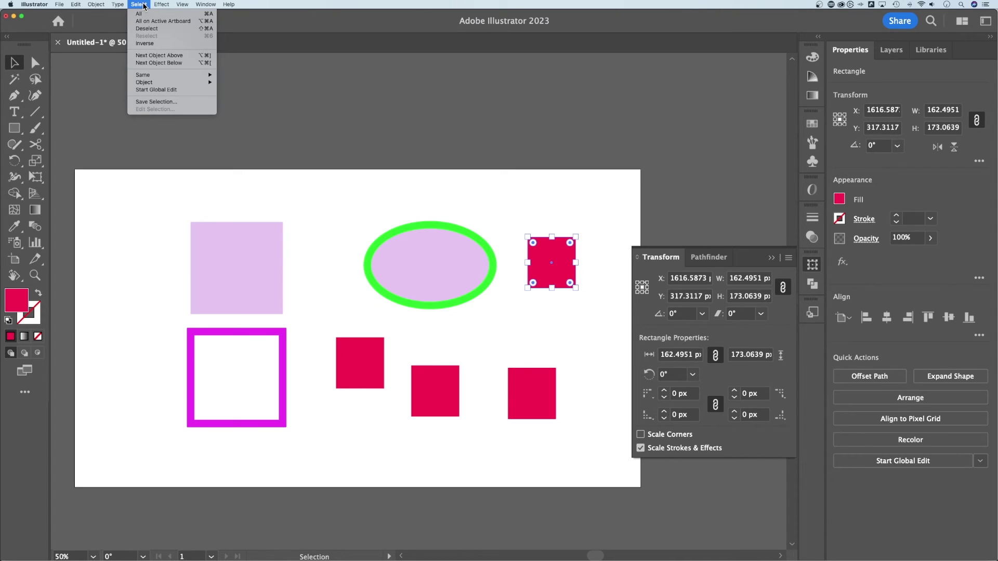
mouse_move(163, 77)
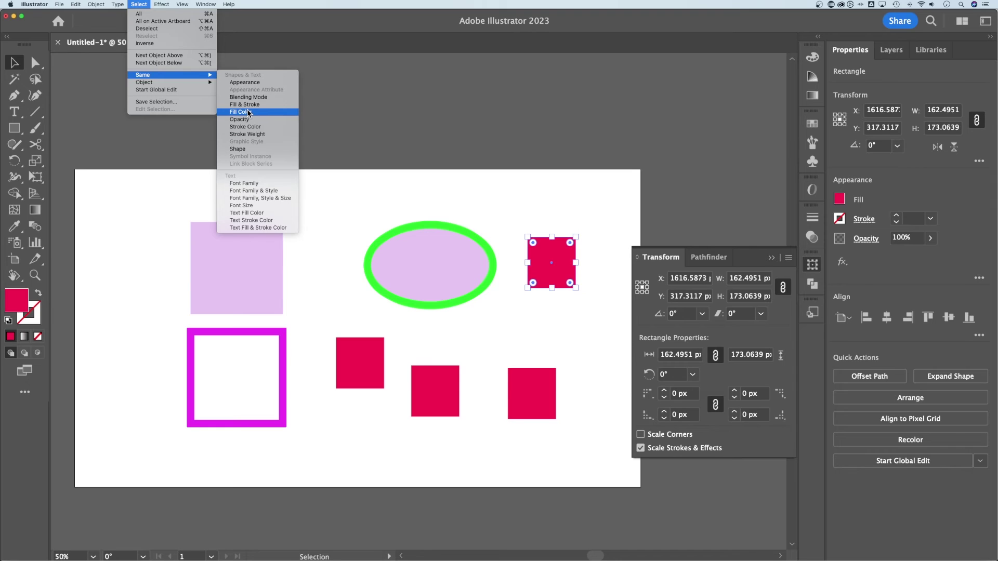
left_click(258, 82)
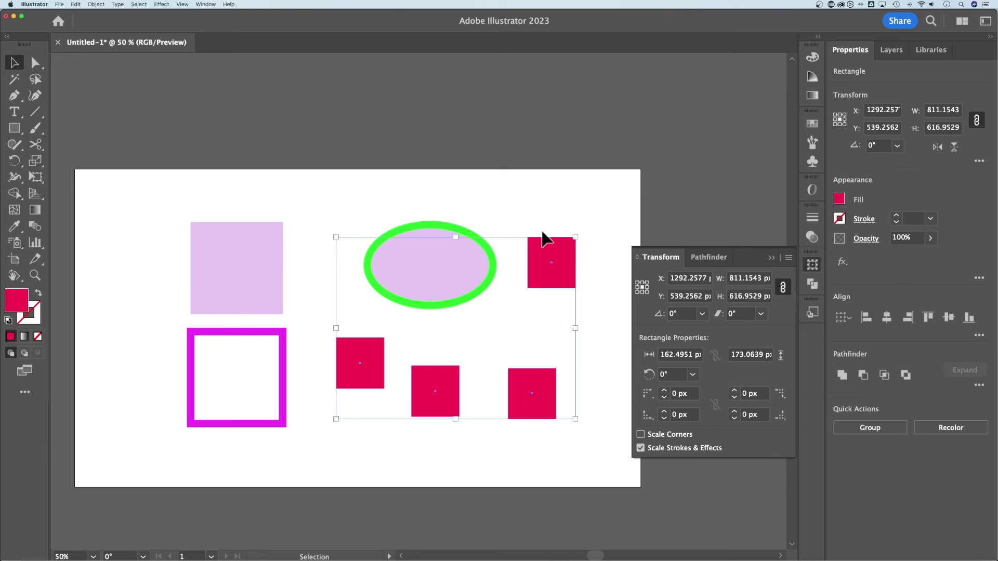
Save the selected rectangles' crimson fill as a global process swatch and move it into the color group with the light purple swatch.
left_click(811, 125)
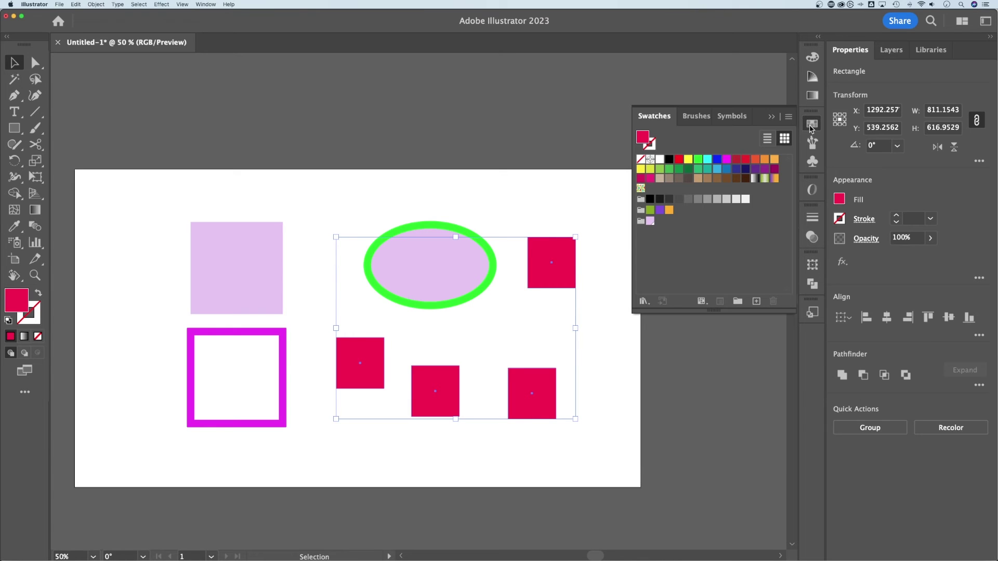
left_click(756, 301)
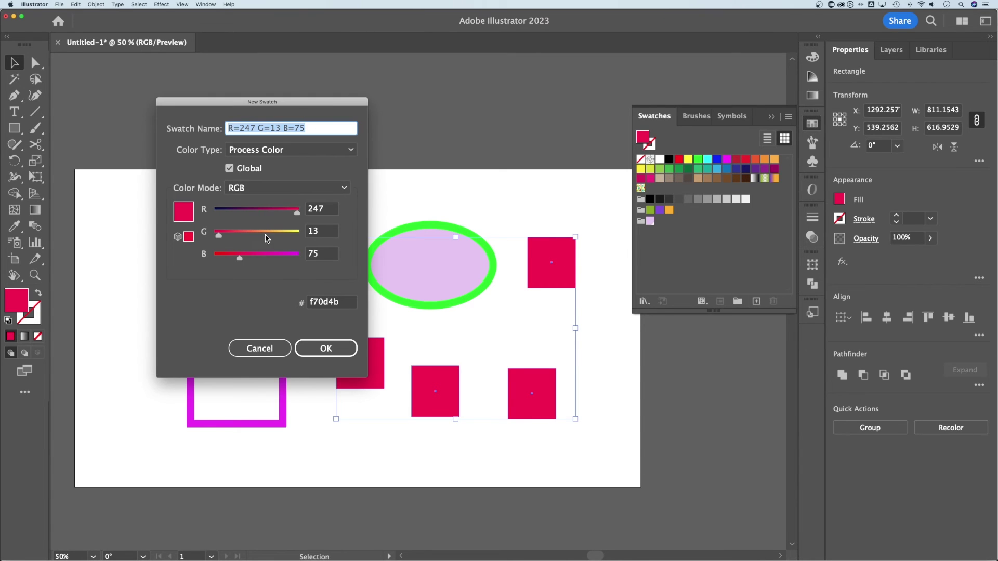
left_click(323, 346)
left_click_drag(649, 188, 660, 221)
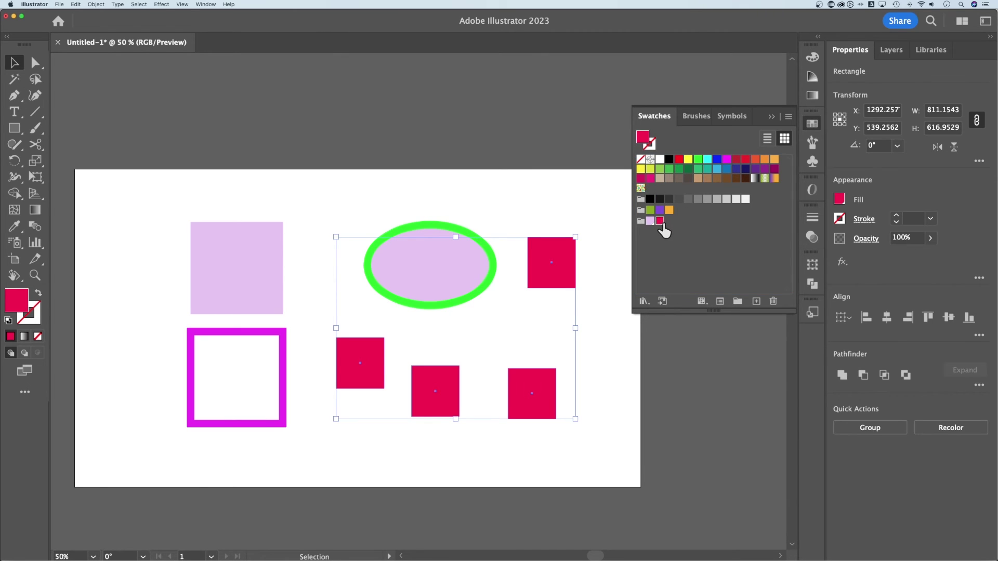
Change the crimson global swatch to red 187 and green 47 with Preview on, and clear the selection.
double_click(660, 221)
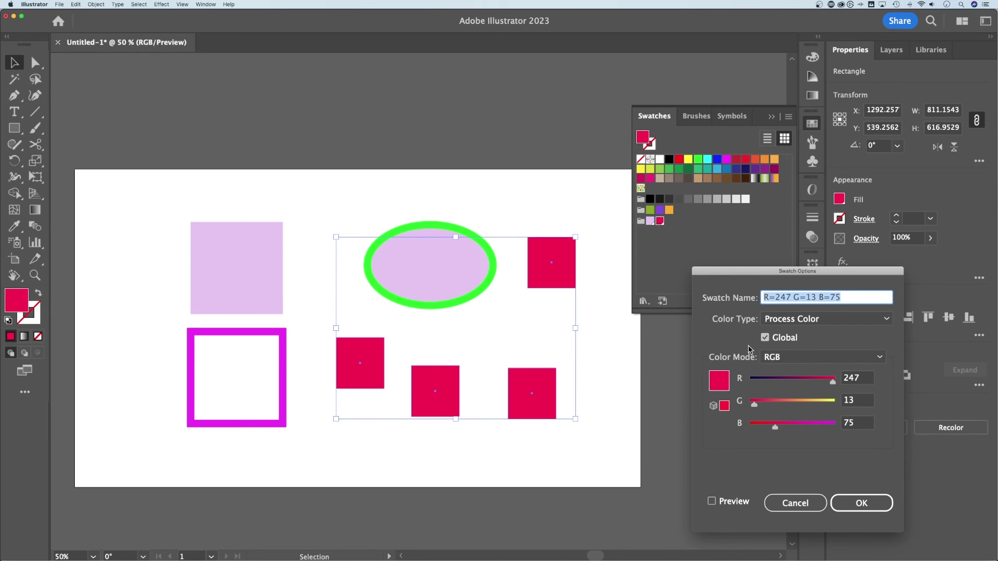
left_click_drag(833, 382, 813, 383)
left_click_drag(759, 407, 766, 405)
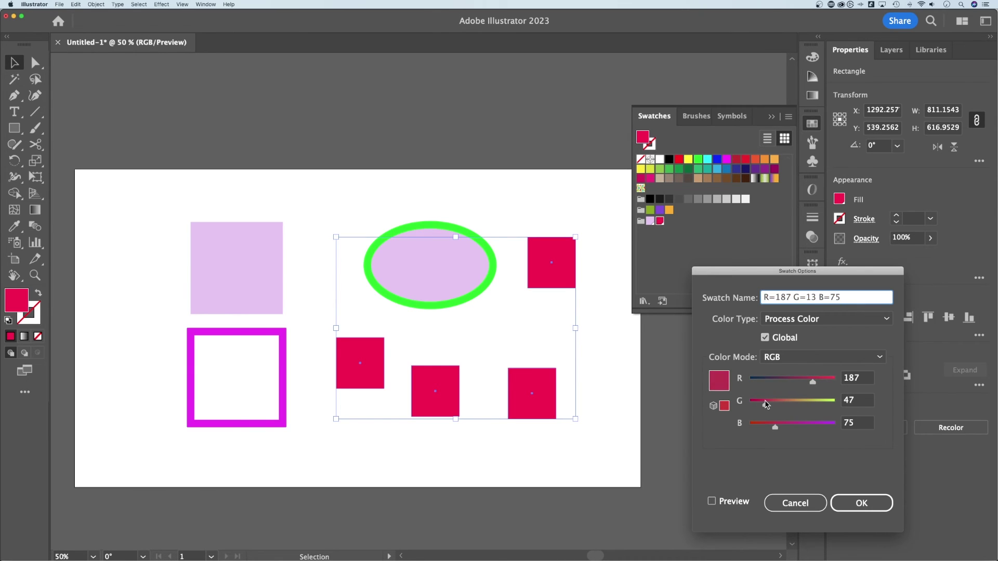
left_click(732, 503)
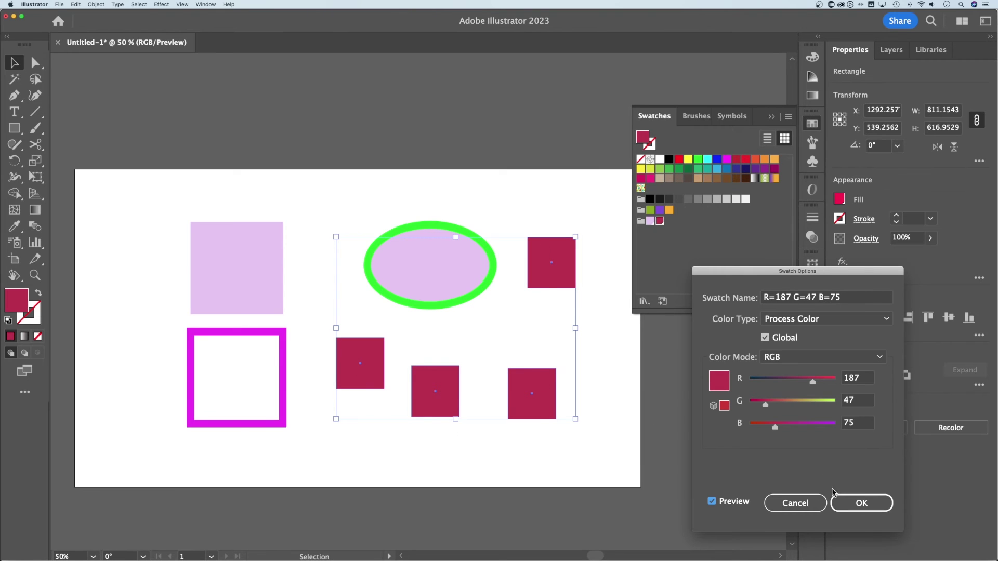
left_click(861, 504)
left_click(458, 190)
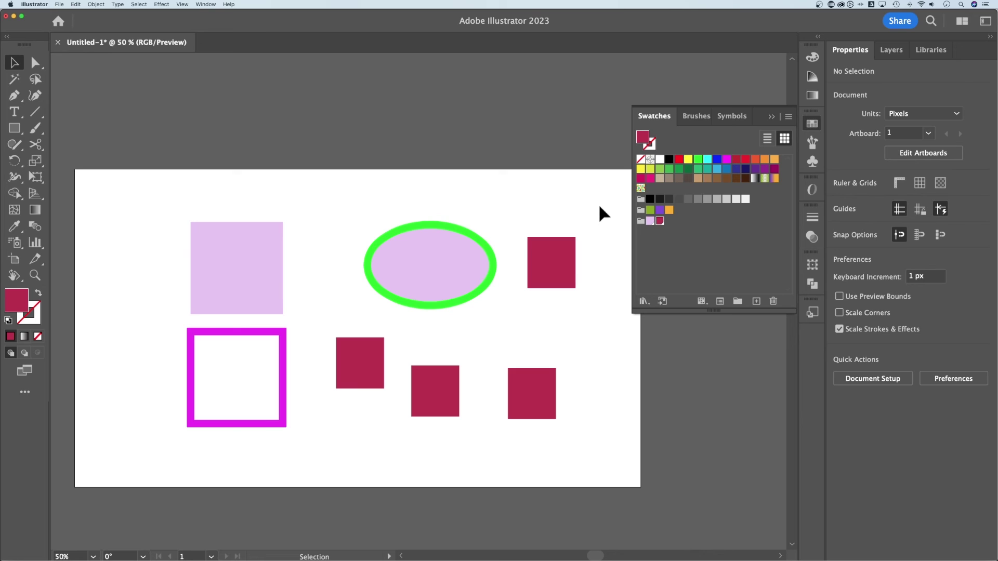
Select all the artwork and open the advanced Recolor Artwork options, placed so the shapes stay visible.
key("super+a")
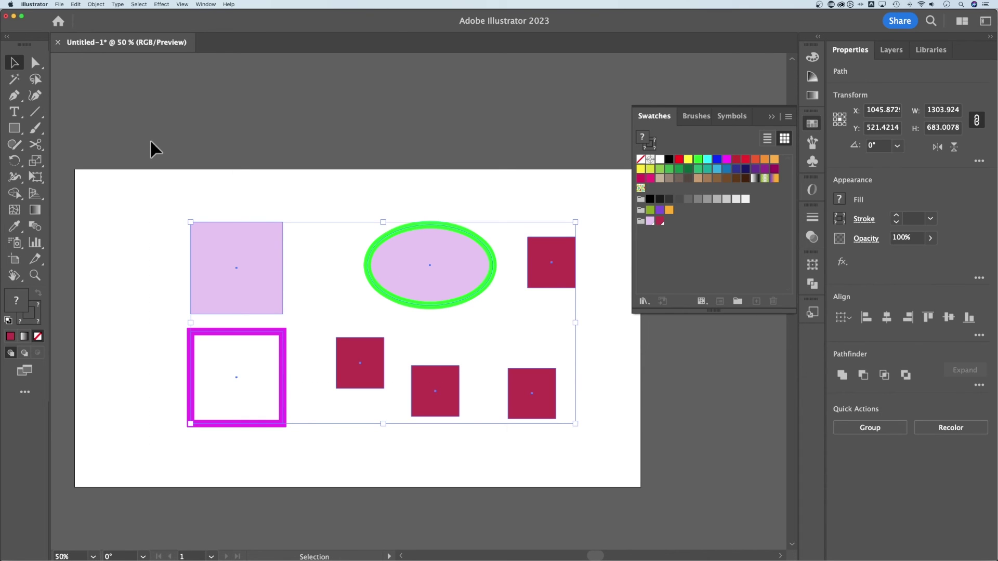
left_click(75, 5)
mouse_move(84, 139)
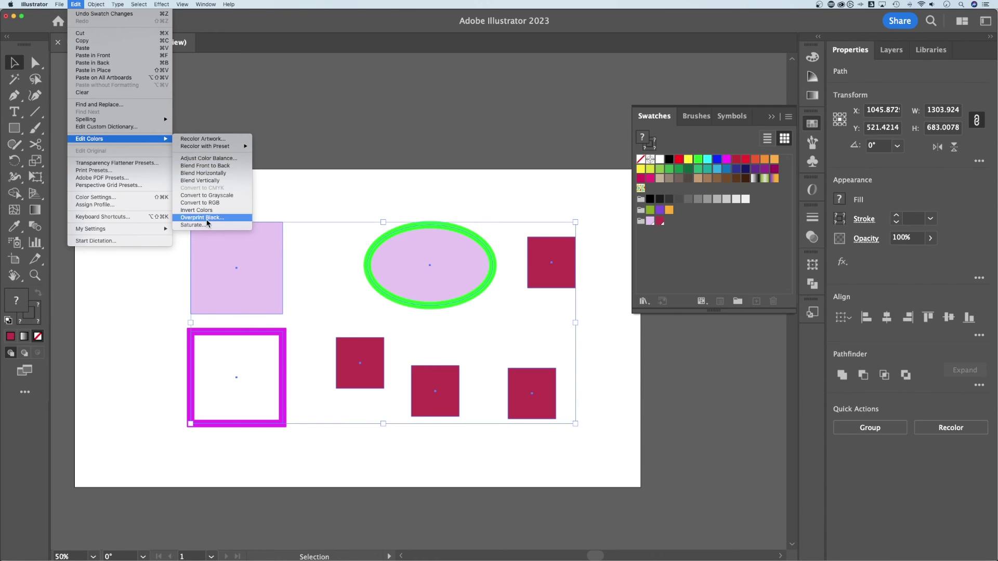
left_click(206, 140)
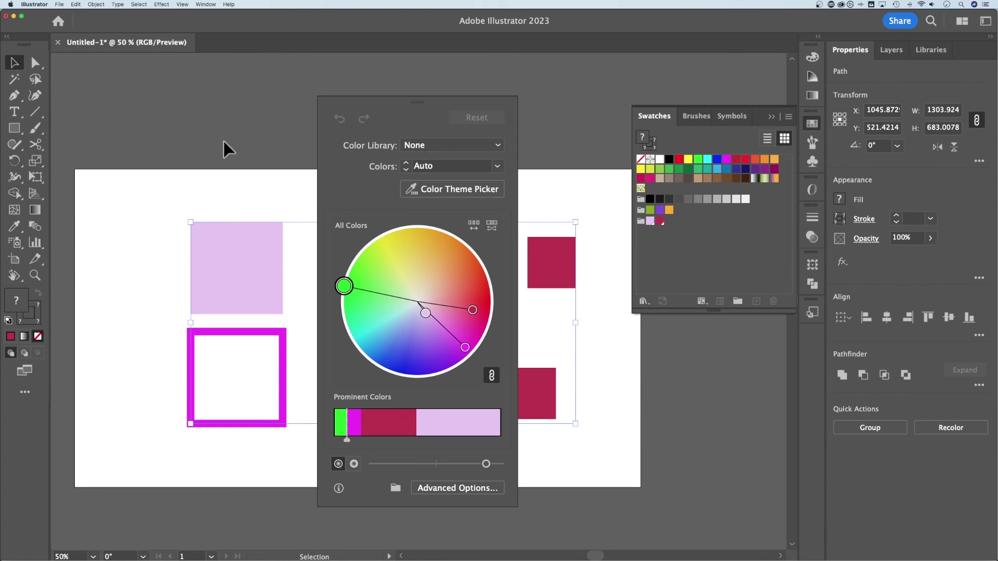
left_click_drag(458, 110, 252, 73)
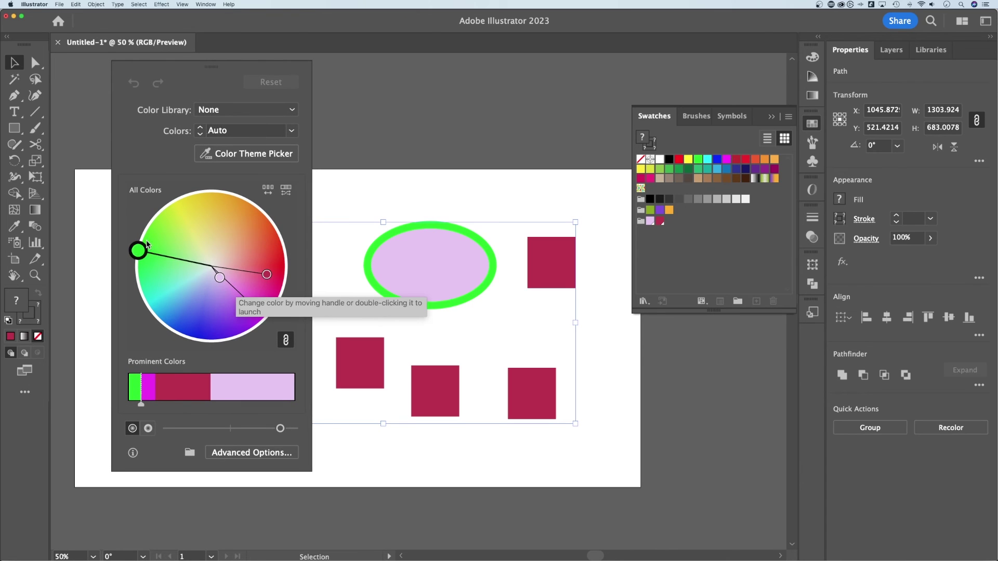
left_click(275, 451)
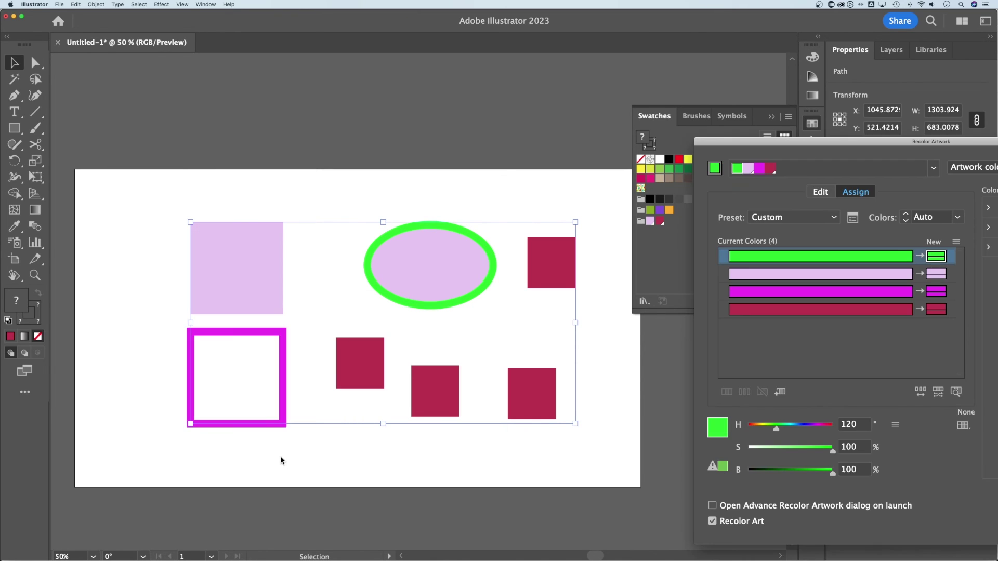
left_click_drag(792, 146, 349, 78)
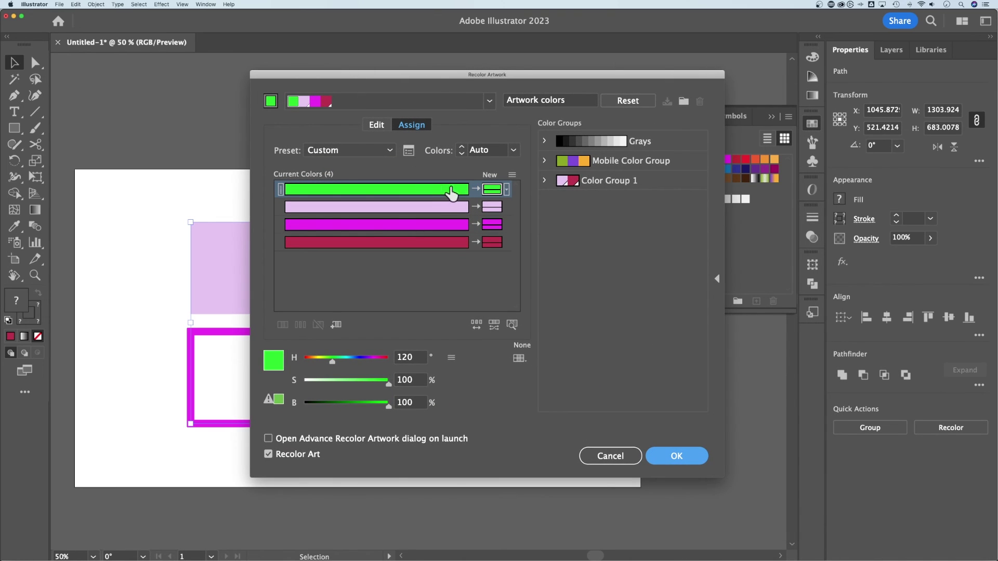
left_click_drag(436, 72, 674, 74)
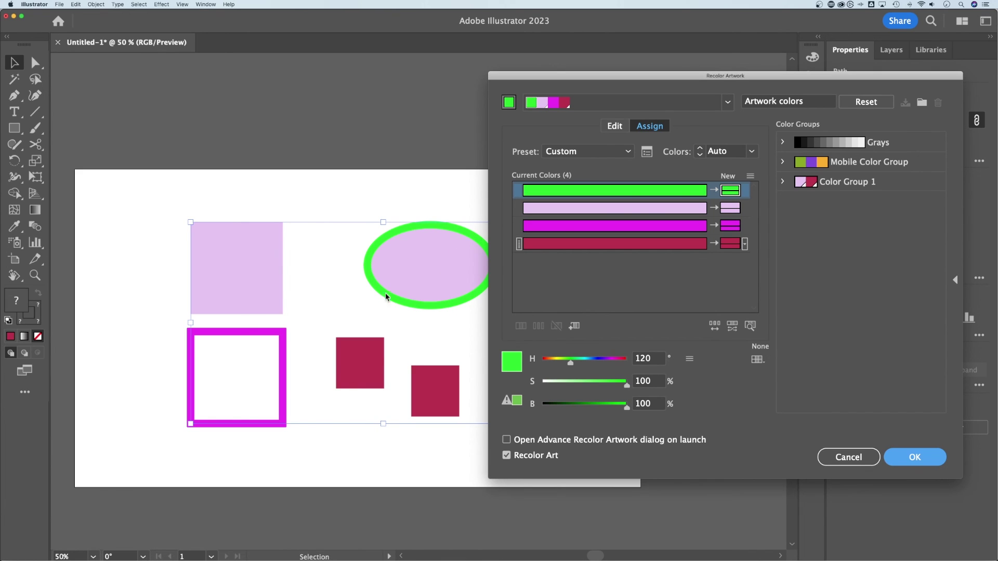
Recolor the artwork's green to light blue 00c9ff using the Color Picker in Recolor Artwork.
left_click(696, 191)
left_click(730, 192)
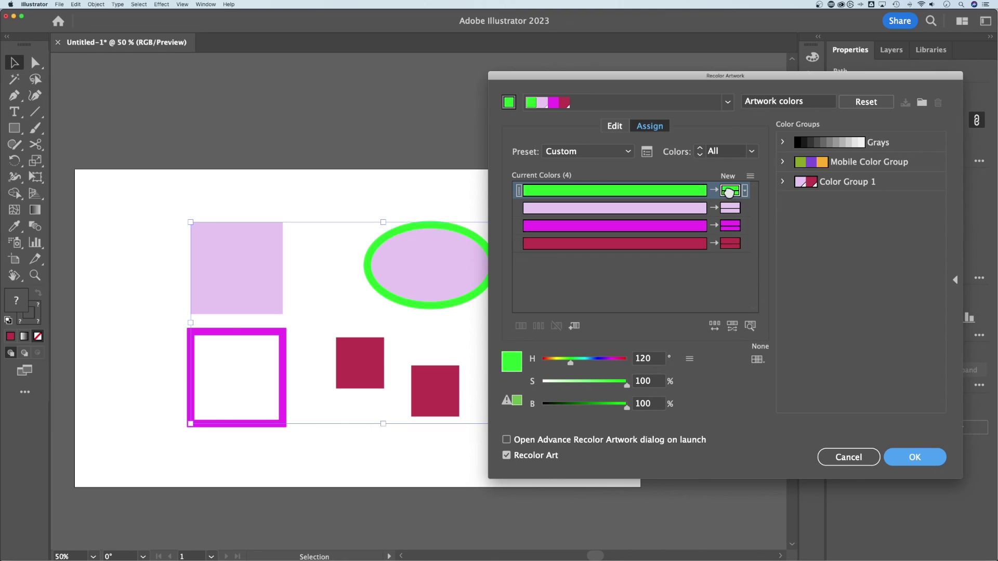
double_click(732, 192)
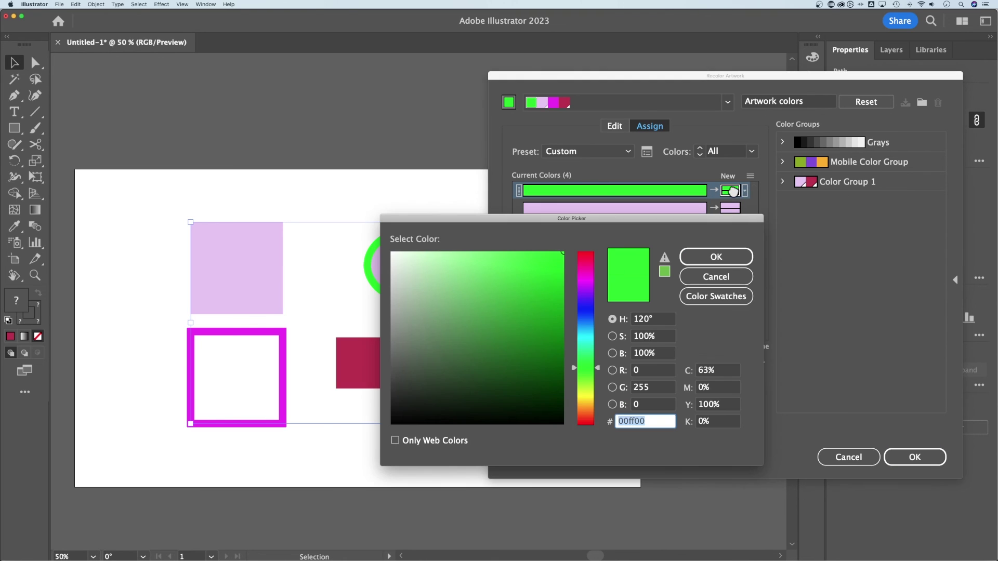
left_click_drag(680, 218, 767, 248)
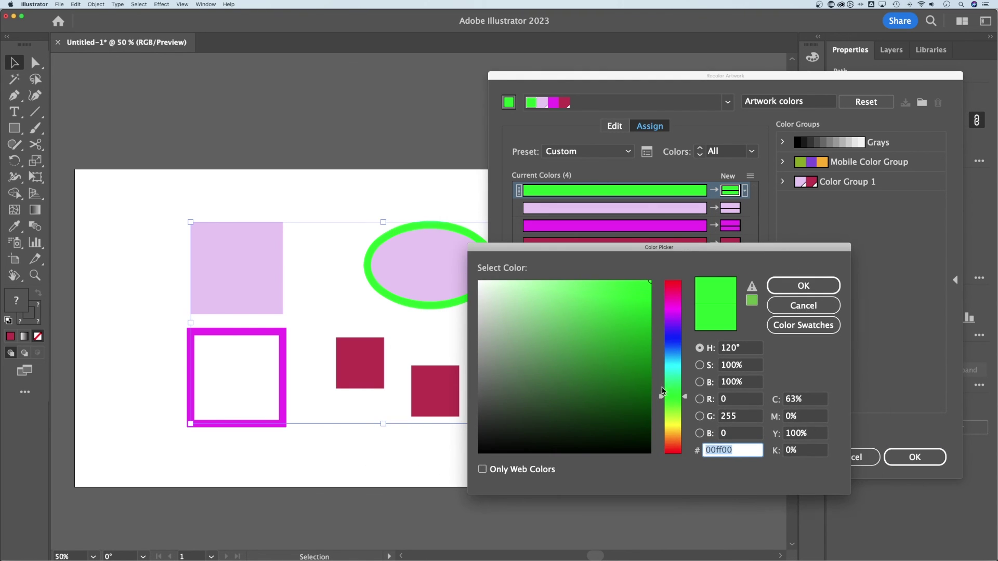
left_click_drag(663, 396, 663, 361)
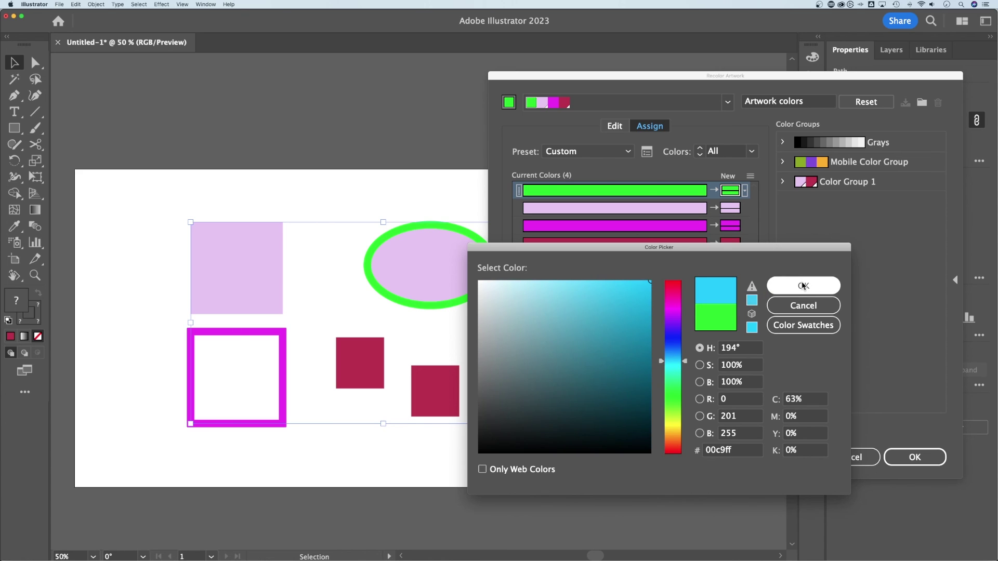
left_click(803, 286)
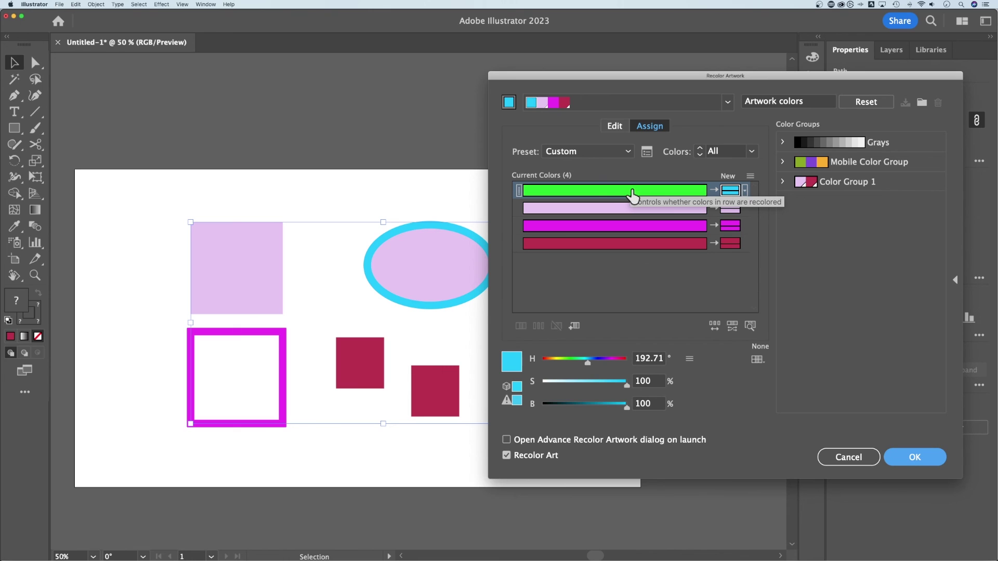
left_click(745, 196)
left_click(741, 215)
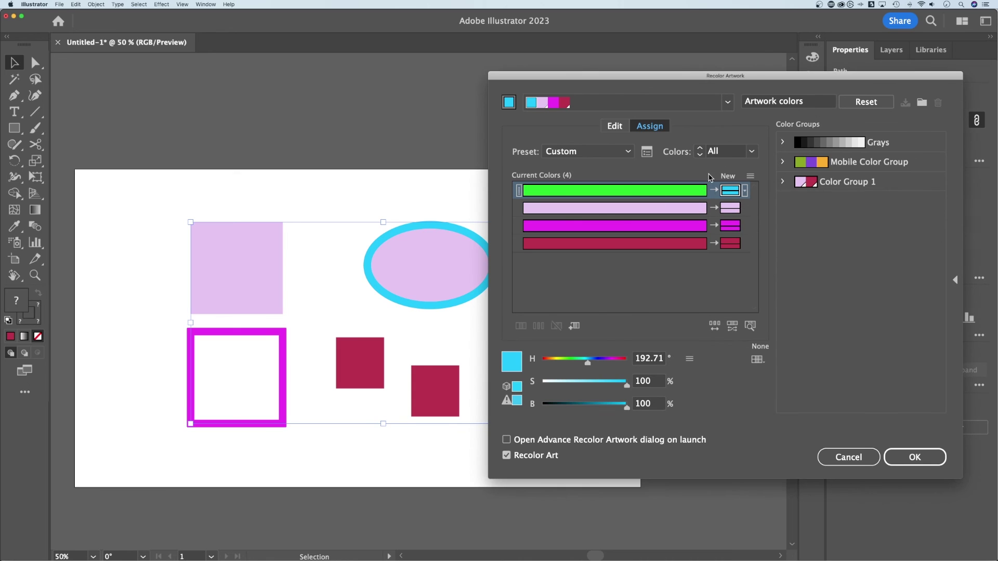
left_click_drag(763, 75, 691, 68)
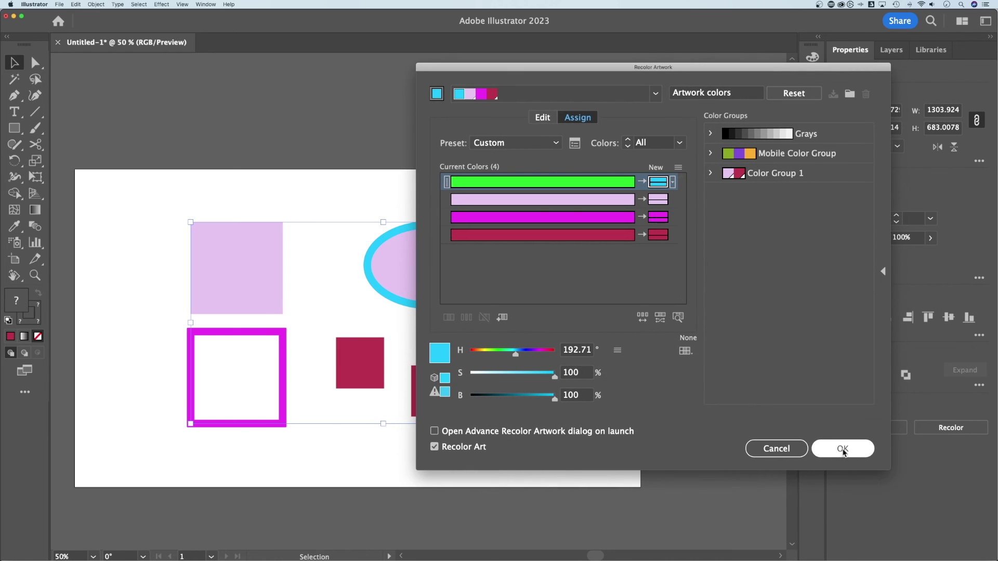
left_click(842, 449)
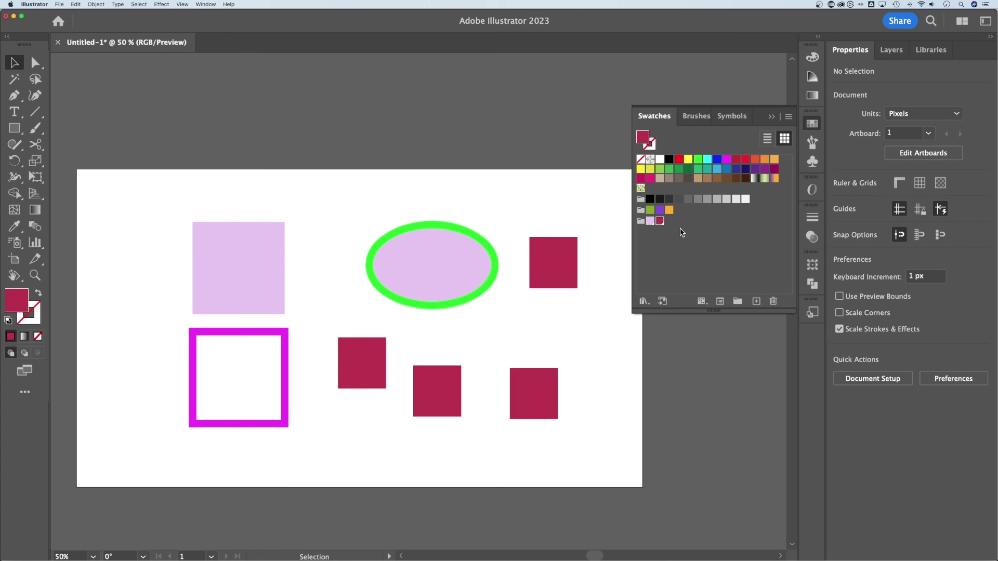
Inspect the dark red global swatch's options without changing them, and collapse the swatches.
double_click(660, 221)
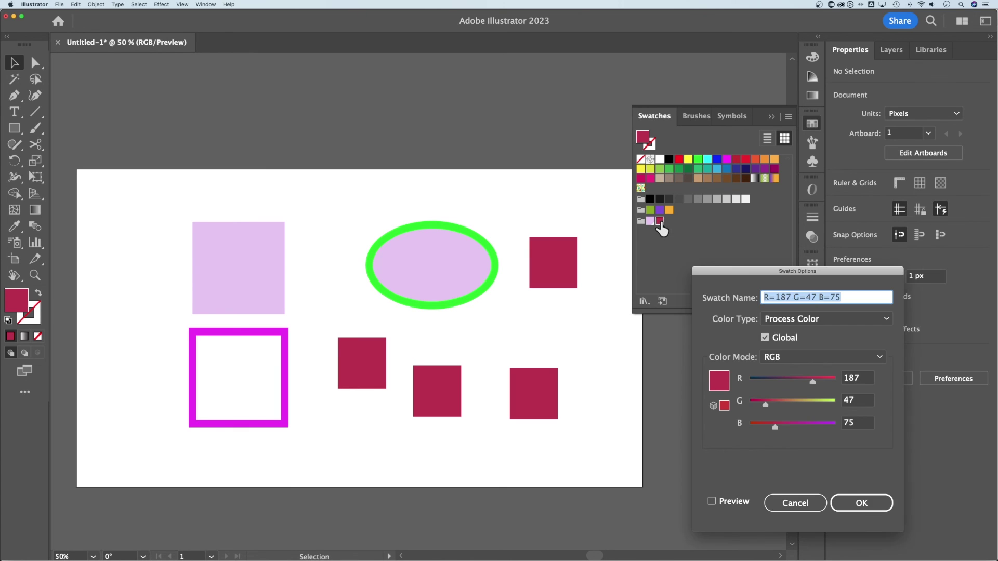
left_click(768, 489)
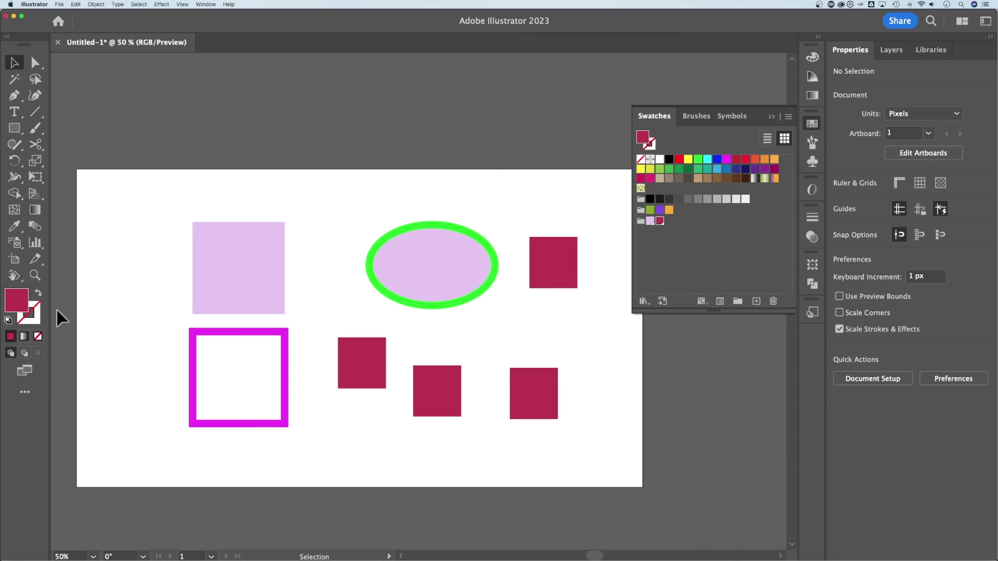
left_click(771, 116)
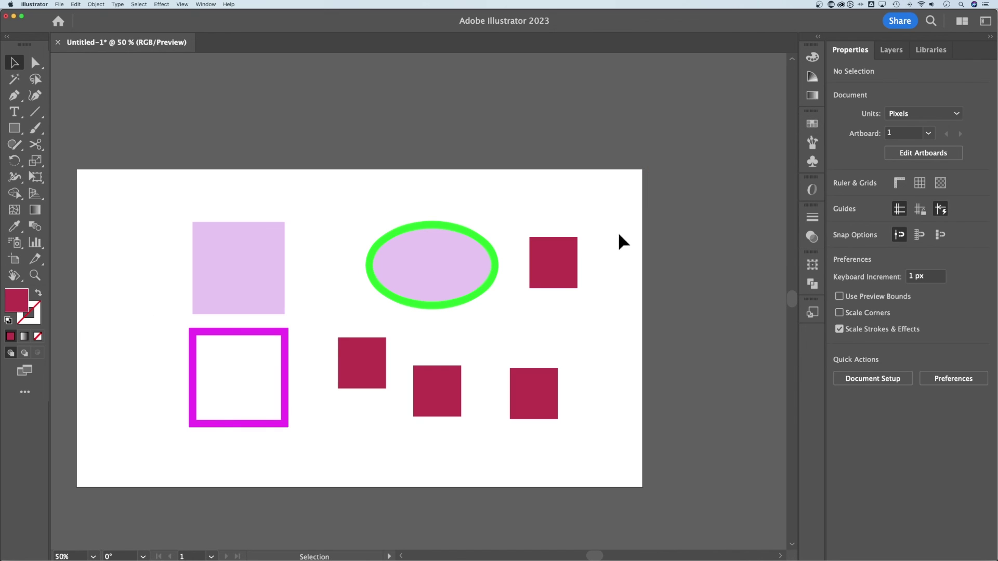